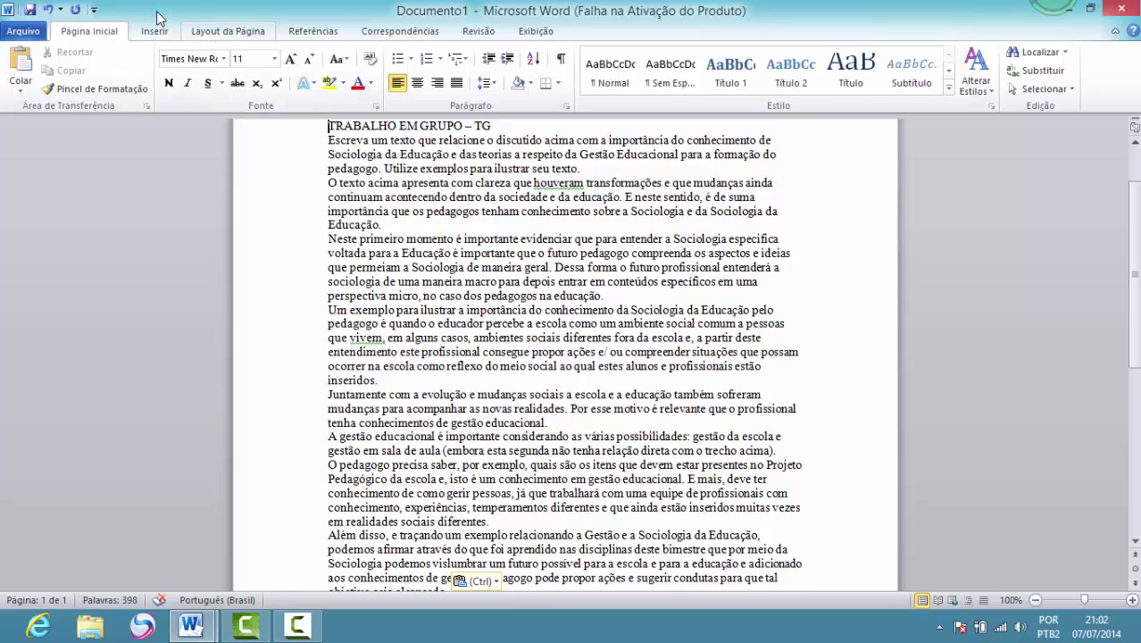
left_click(159, 37)
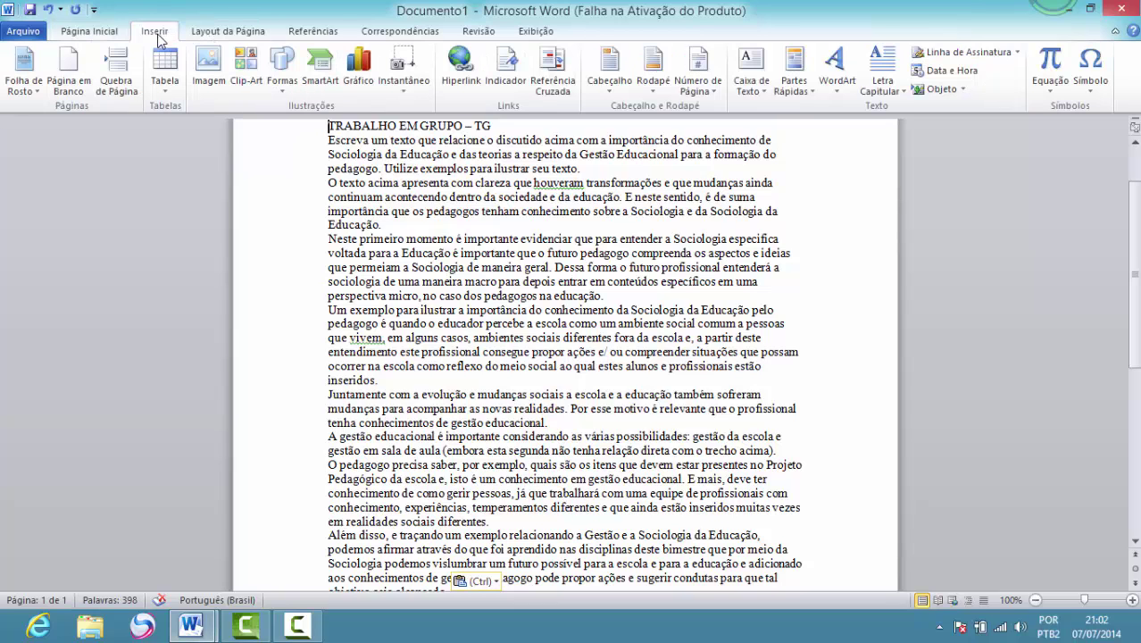
left_click(231, 35)
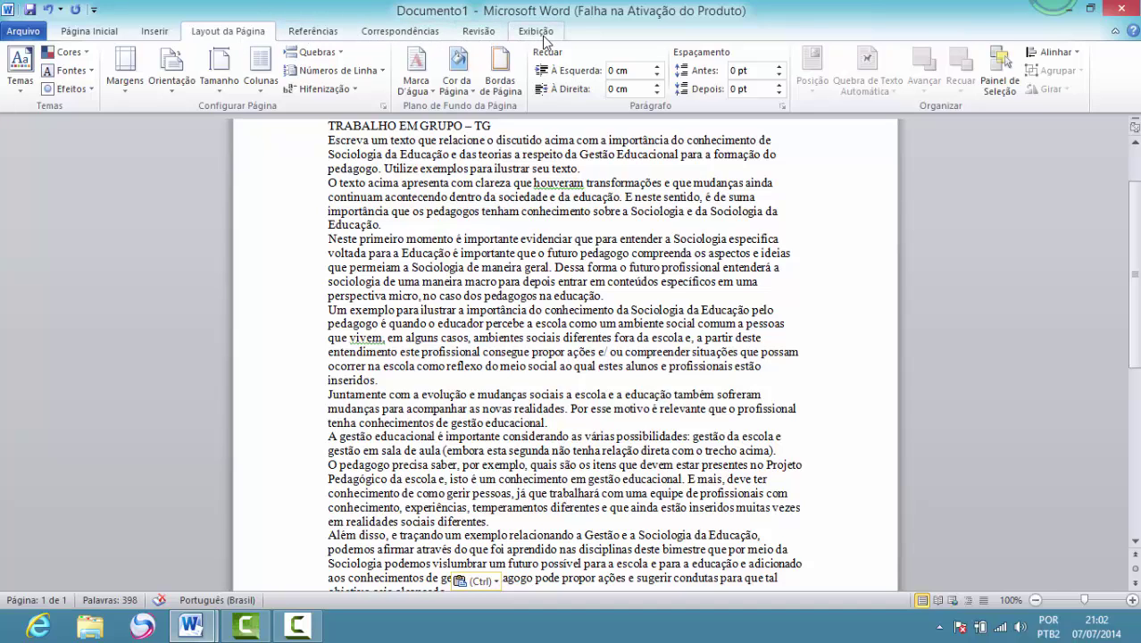
left_click(92, 34)
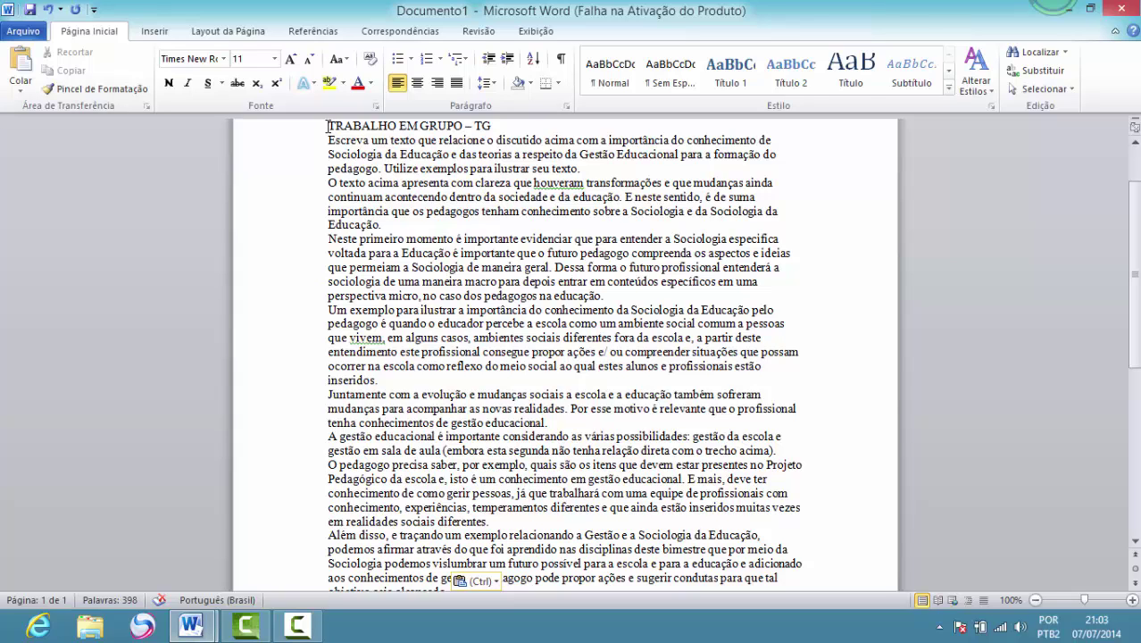
Step: Format the entire document text in Arial, size 11
left_click_drag(328, 126, 776, 570)
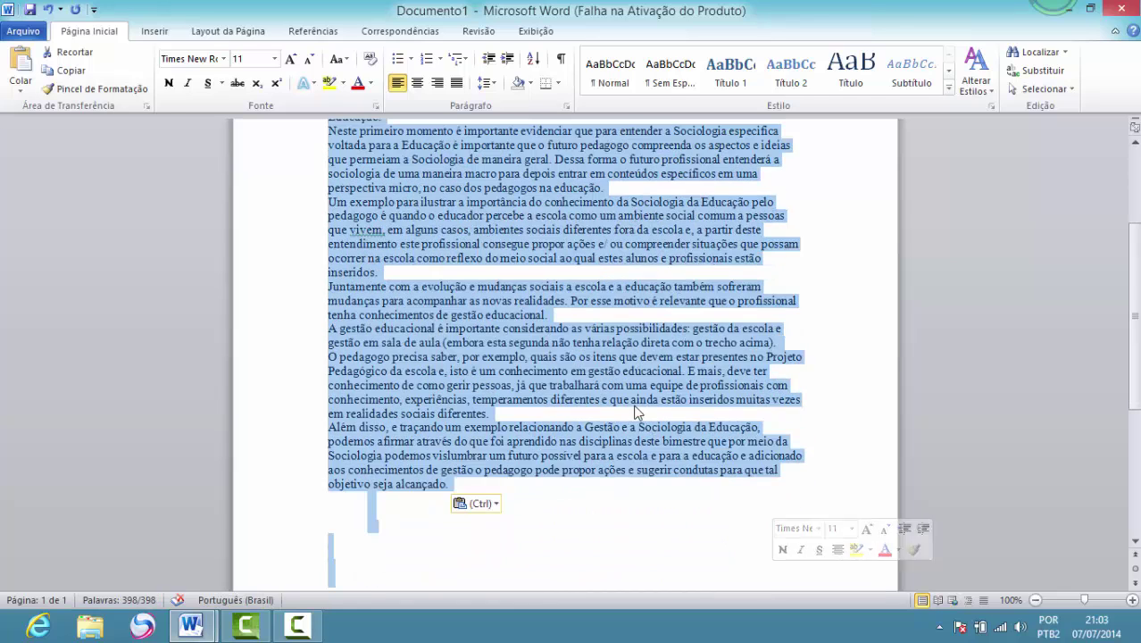
scroll(630, 407, "up", 4)
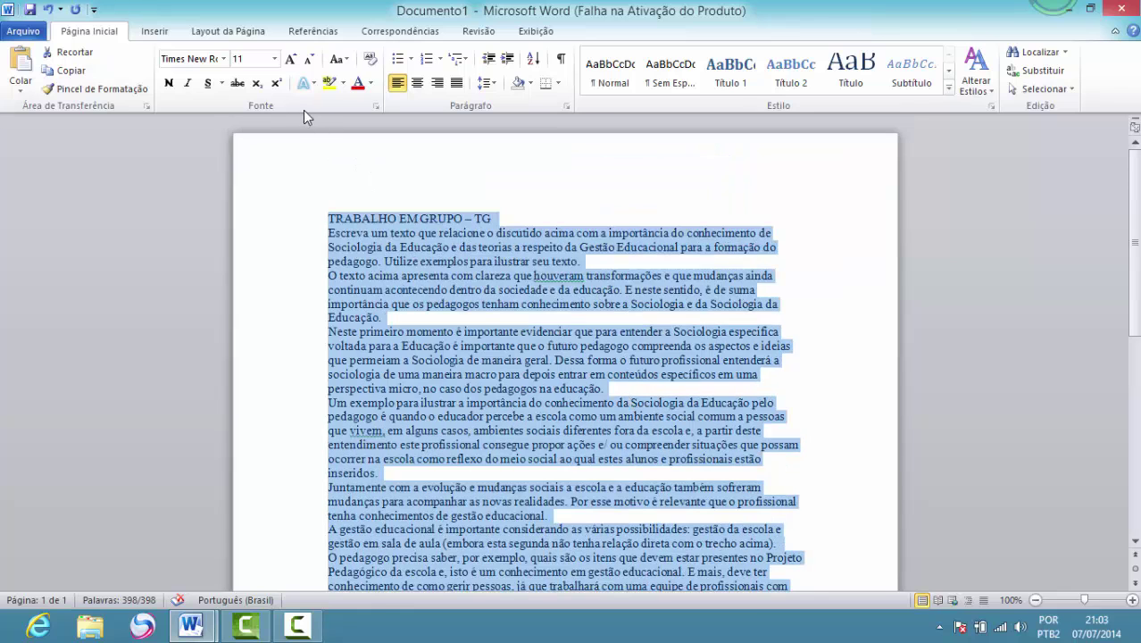
left_click(226, 59)
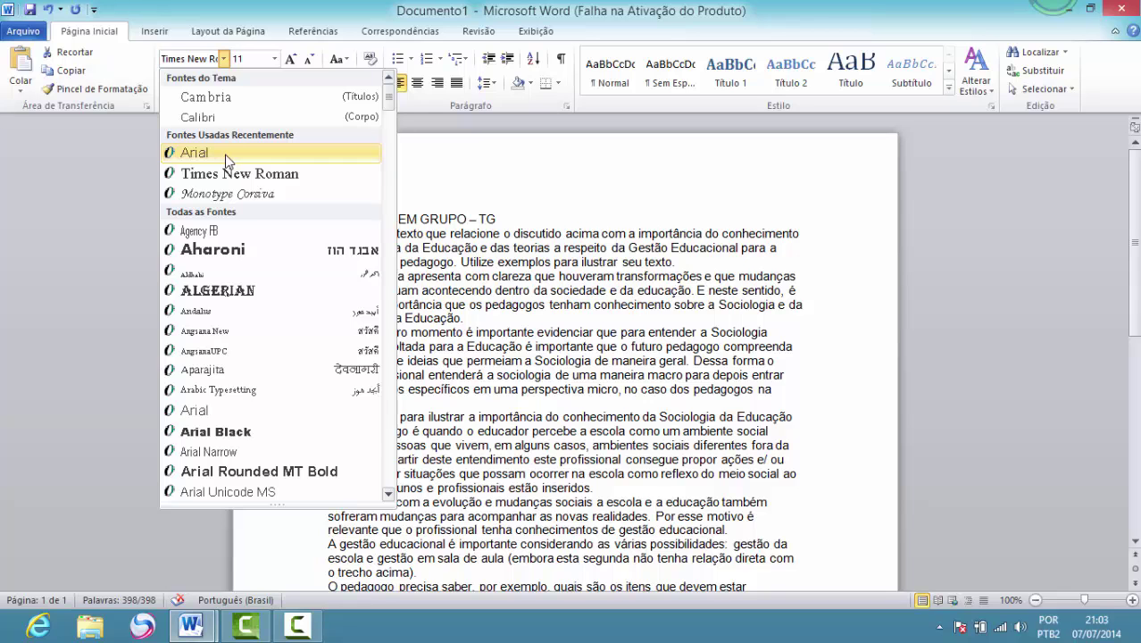
left_click(228, 154)
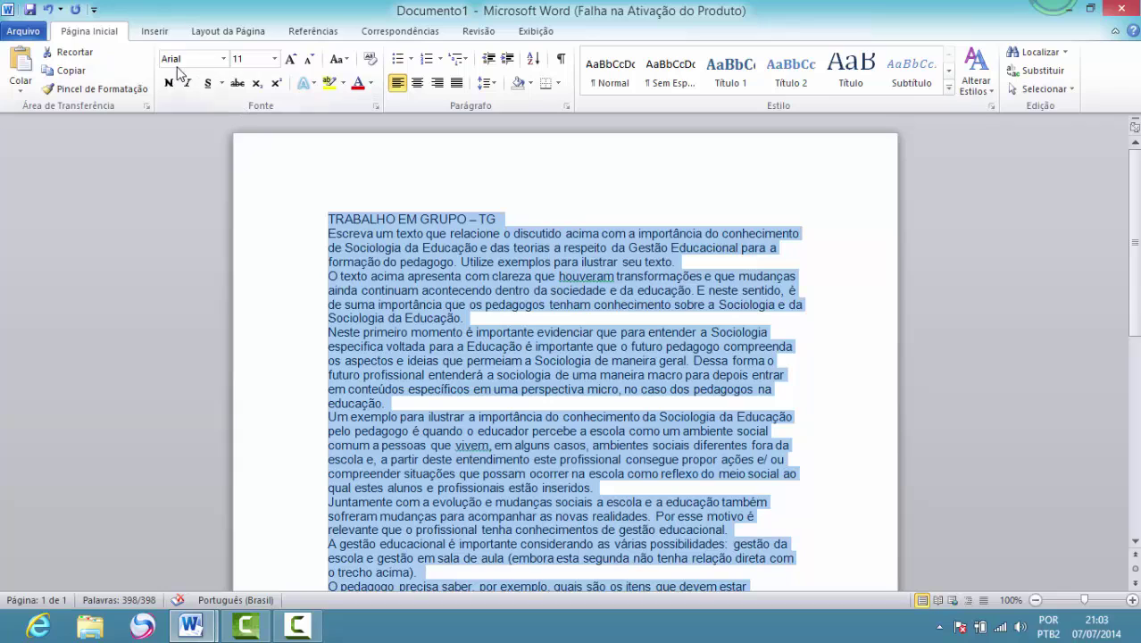
left_click(275, 60)
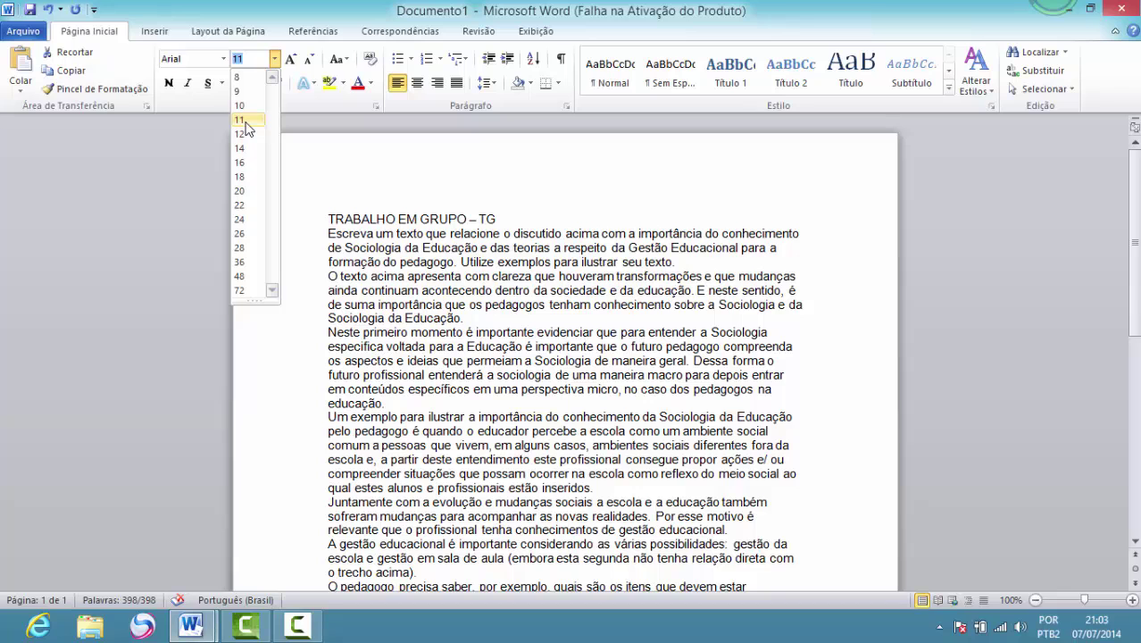
left_click(247, 124)
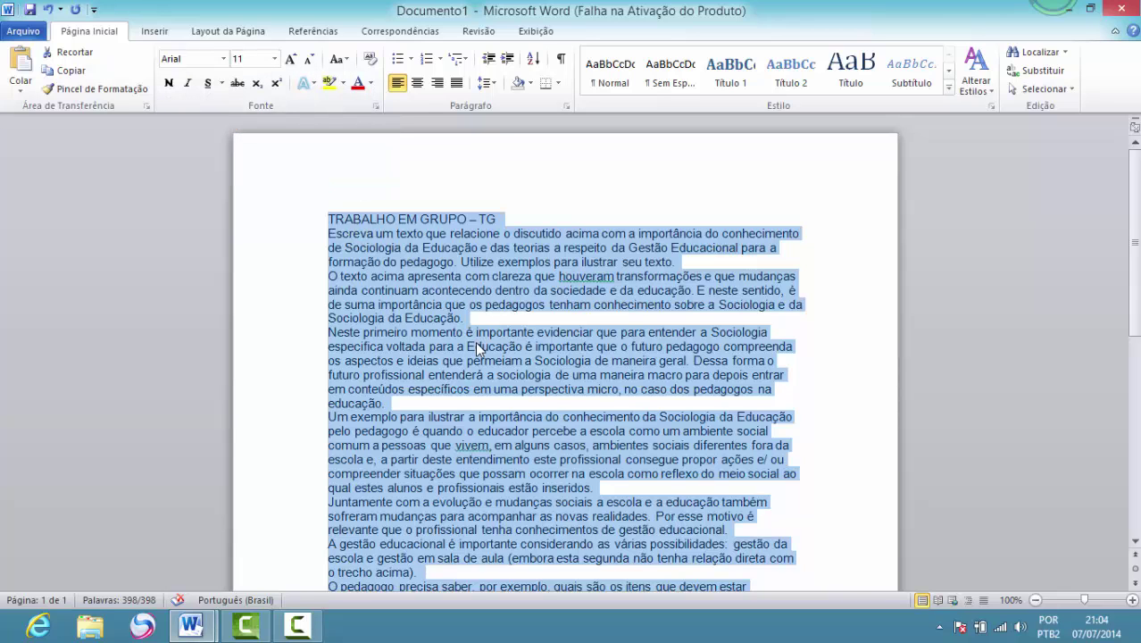
left_click(493, 318)
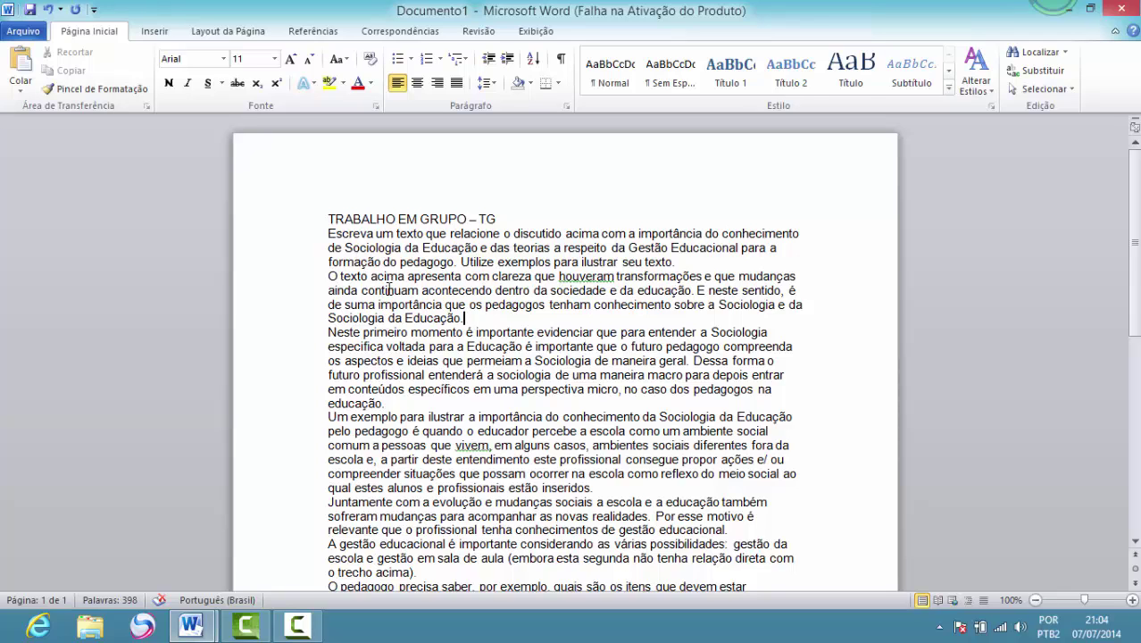
Step: Set the line spacing of the entire document text to 1,5 linhas in the paragraph settings
left_click(328, 219)
left_click_drag(328, 219, 733, 502)
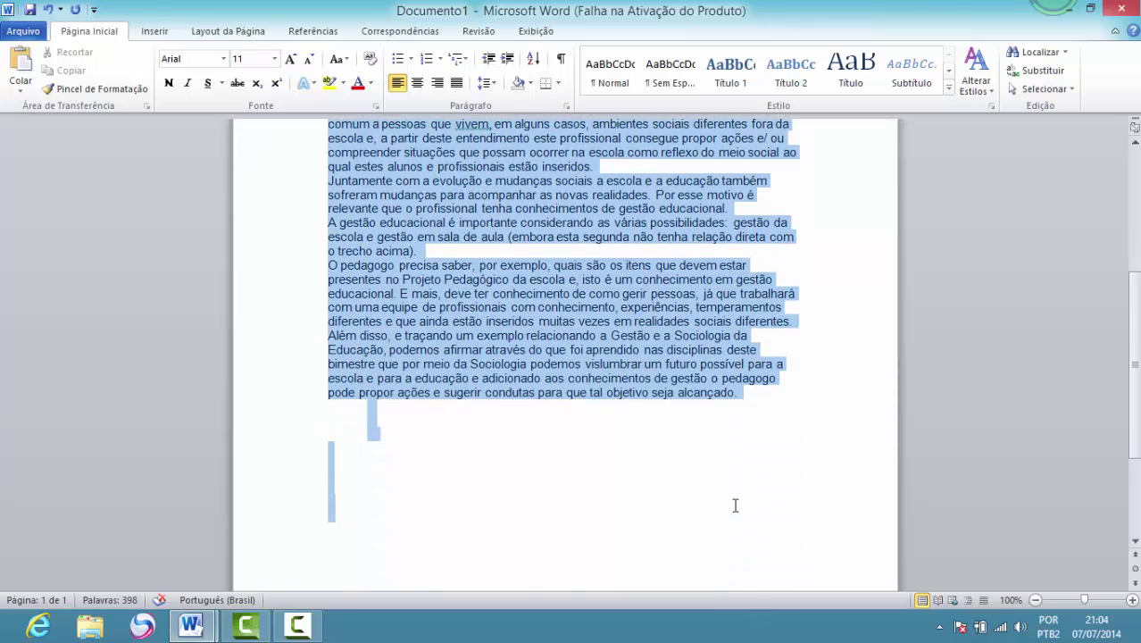
scroll(748, 441, "down", 1)
scroll(634, 283, "up", 7)
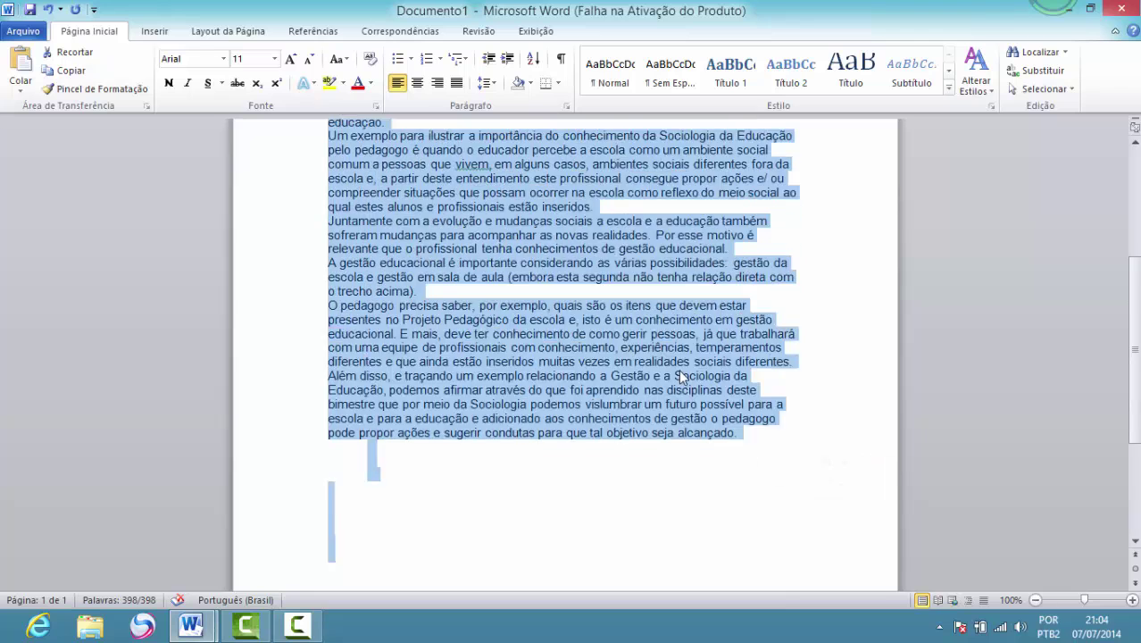
scroll(614, 235, "up", 2)
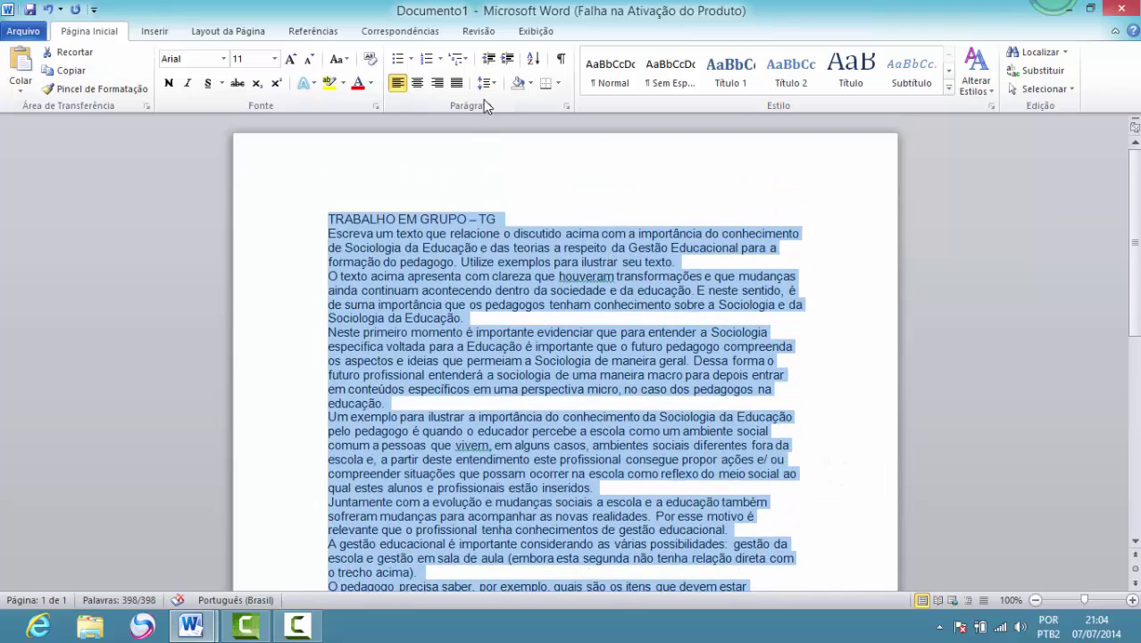
left_click(566, 108)
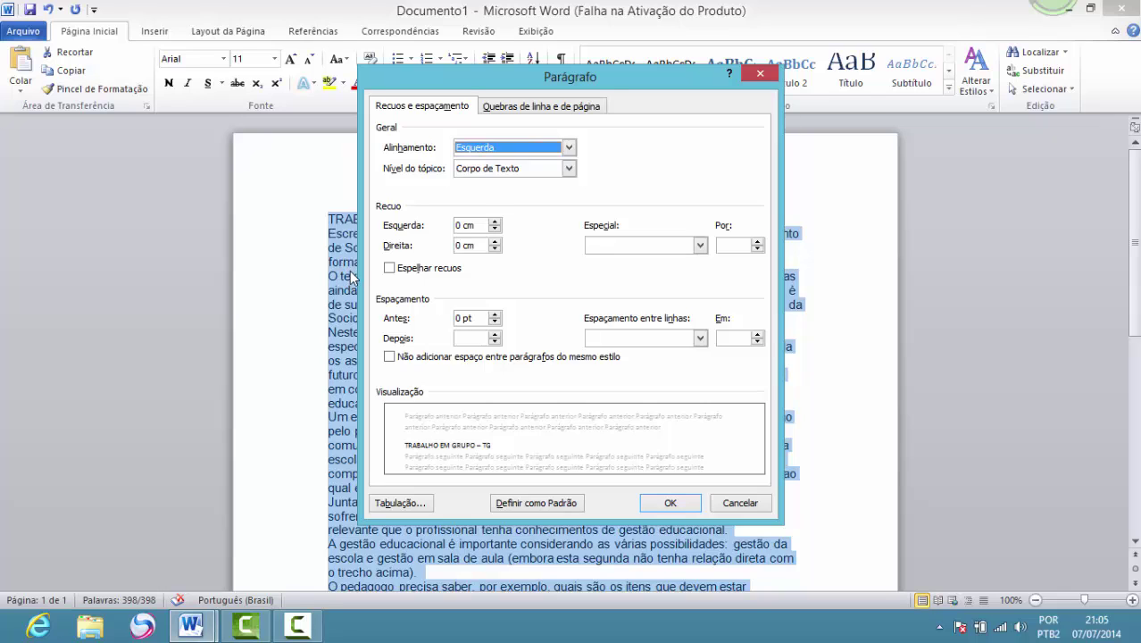
left_click(701, 339)
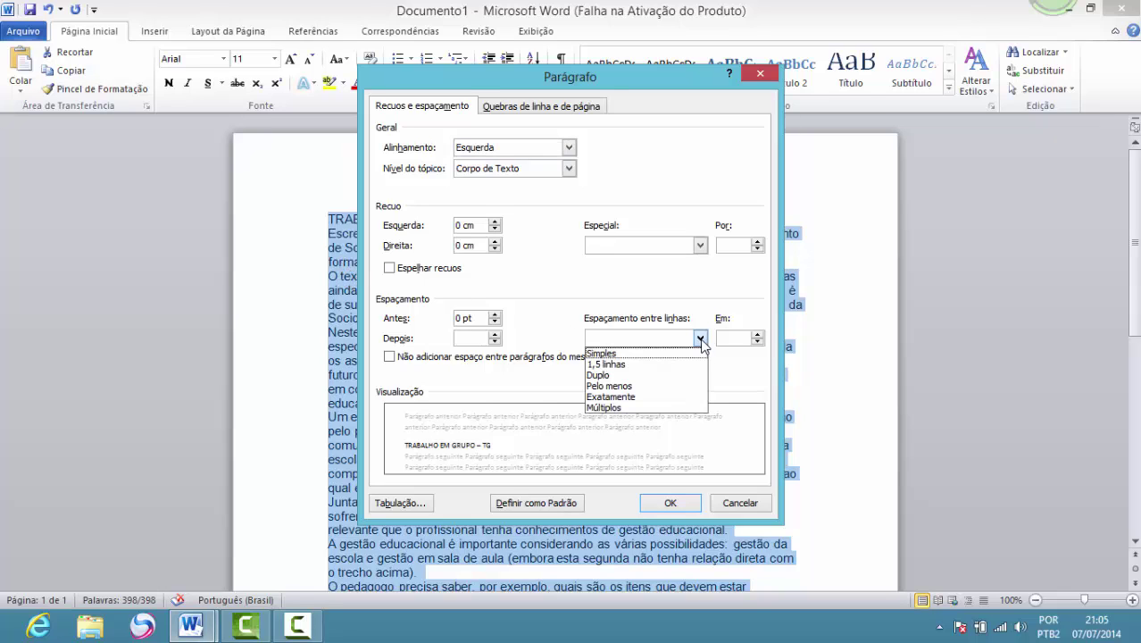
left_click(619, 366)
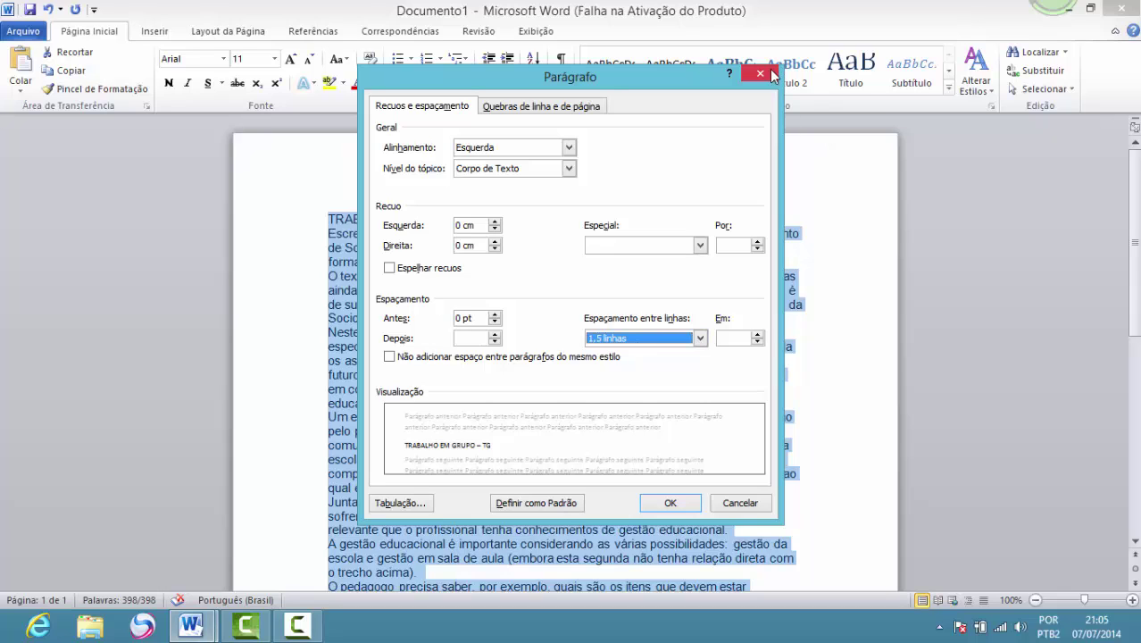
left_click(689, 503)
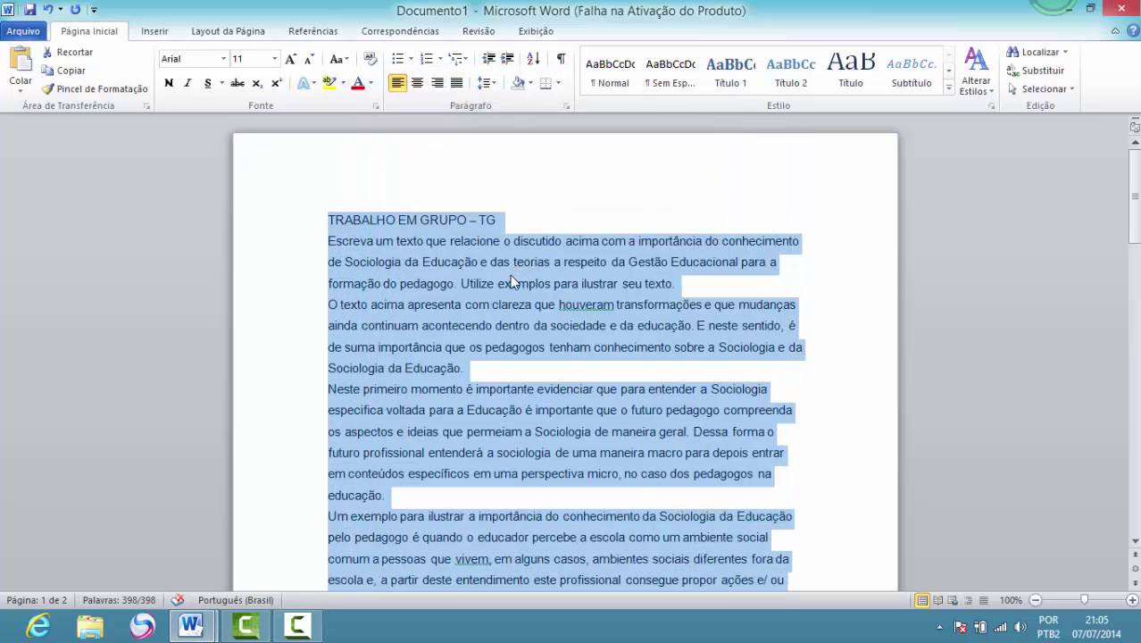
left_click(686, 284)
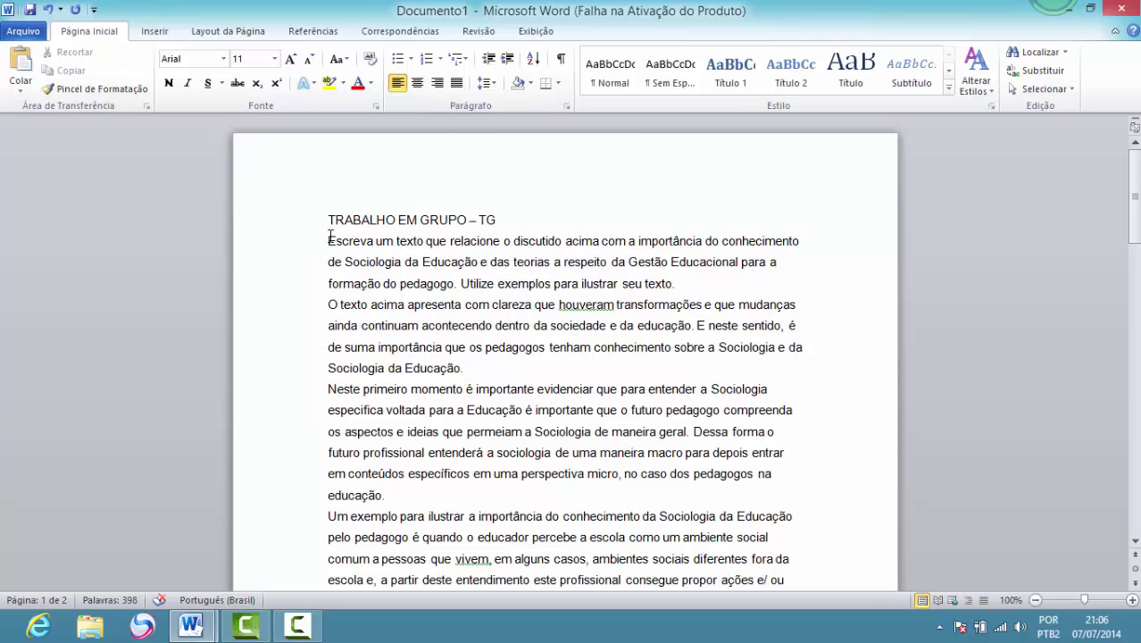
Step: Try centred and right alignment on the entire document text and finish with it justified
left_click_drag(326, 220, 733, 563)
scroll(508, 164, "up", 1)
scroll(586, 259, "down", 4)
scroll(598, 281, "up", 1)
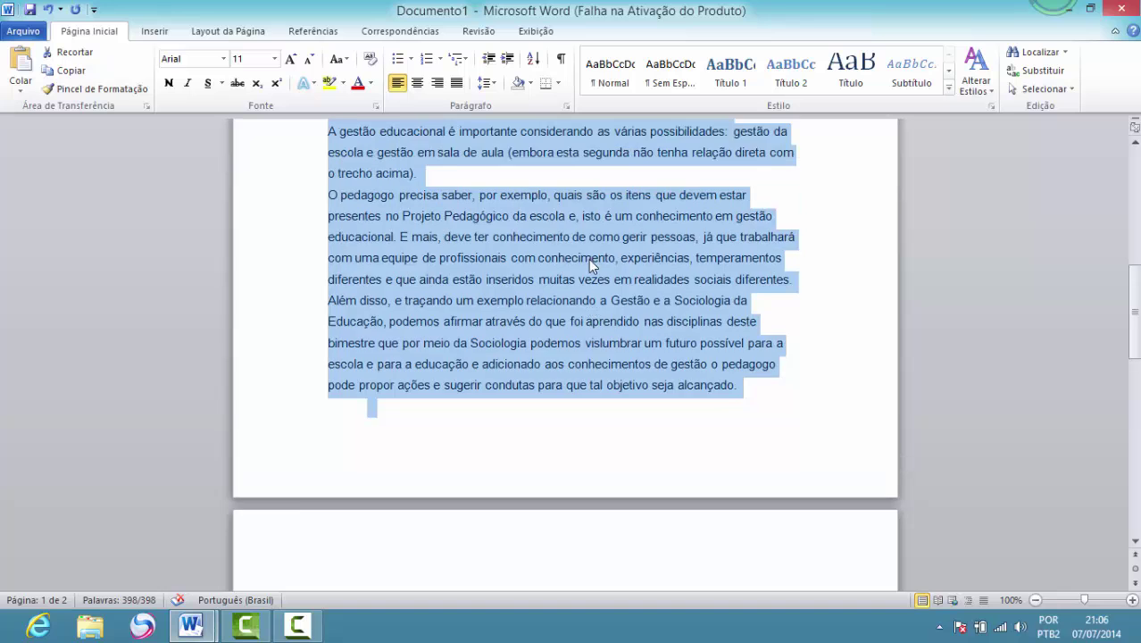
scroll(536, 227, "down", 2)
scroll(487, 199, "up", 1)
left_click_drag(1136, 322, 1137, 178)
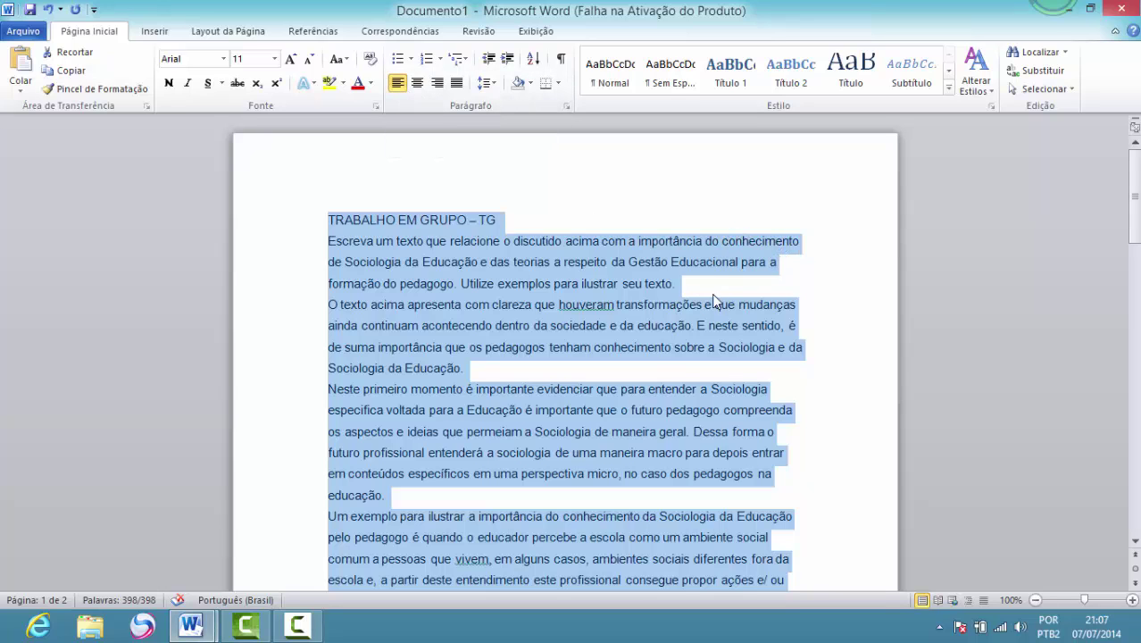
left_click(417, 84)
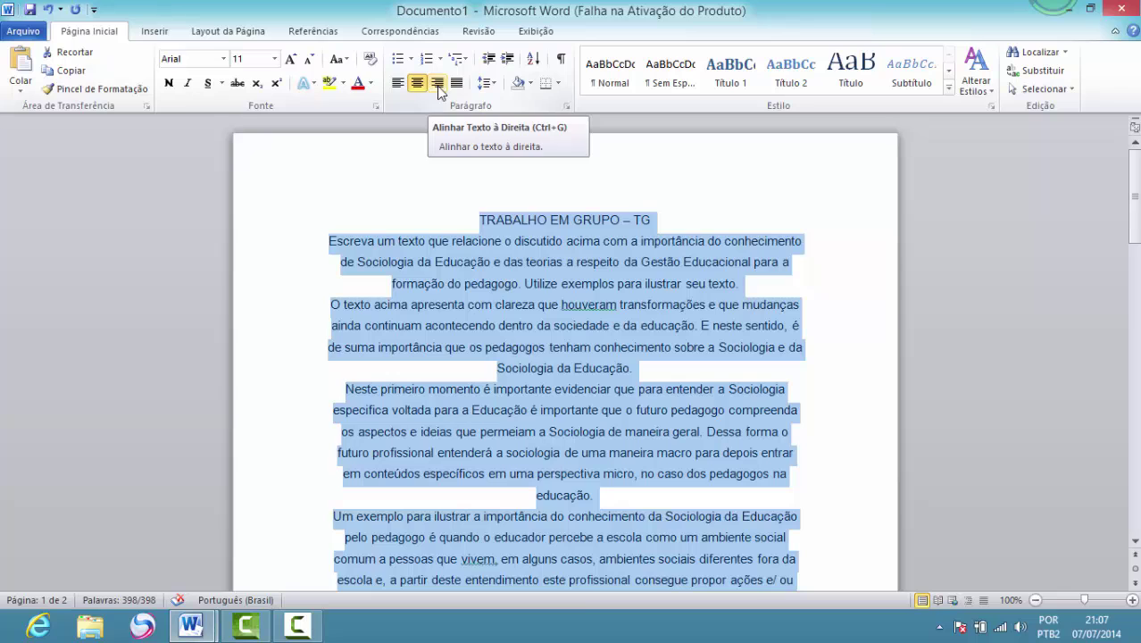
left_click(438, 85)
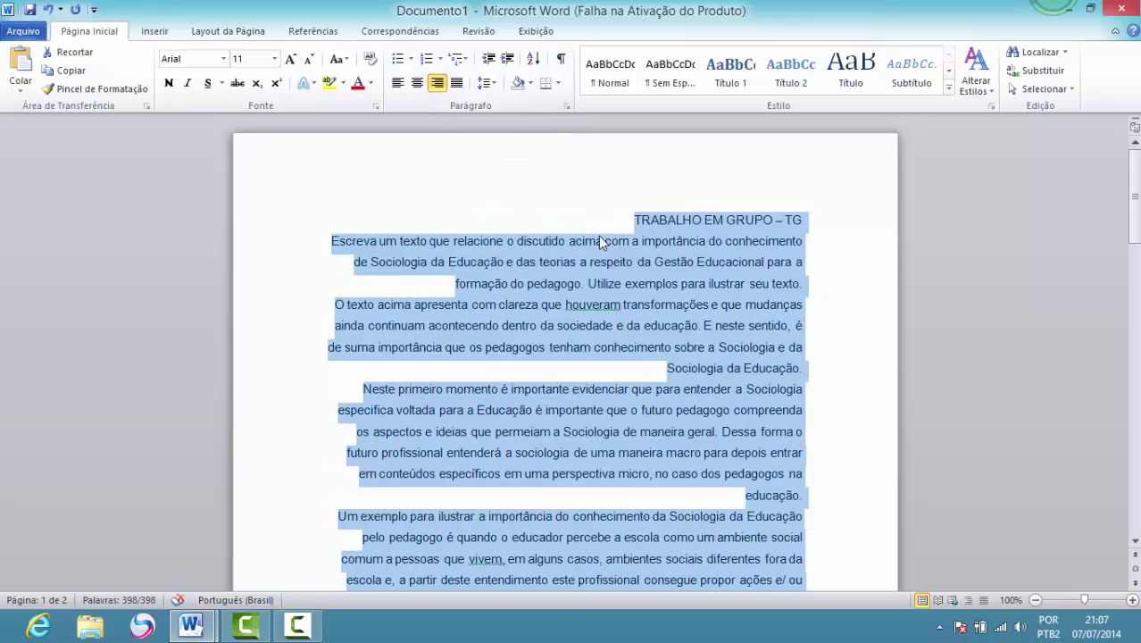
left_click(459, 84)
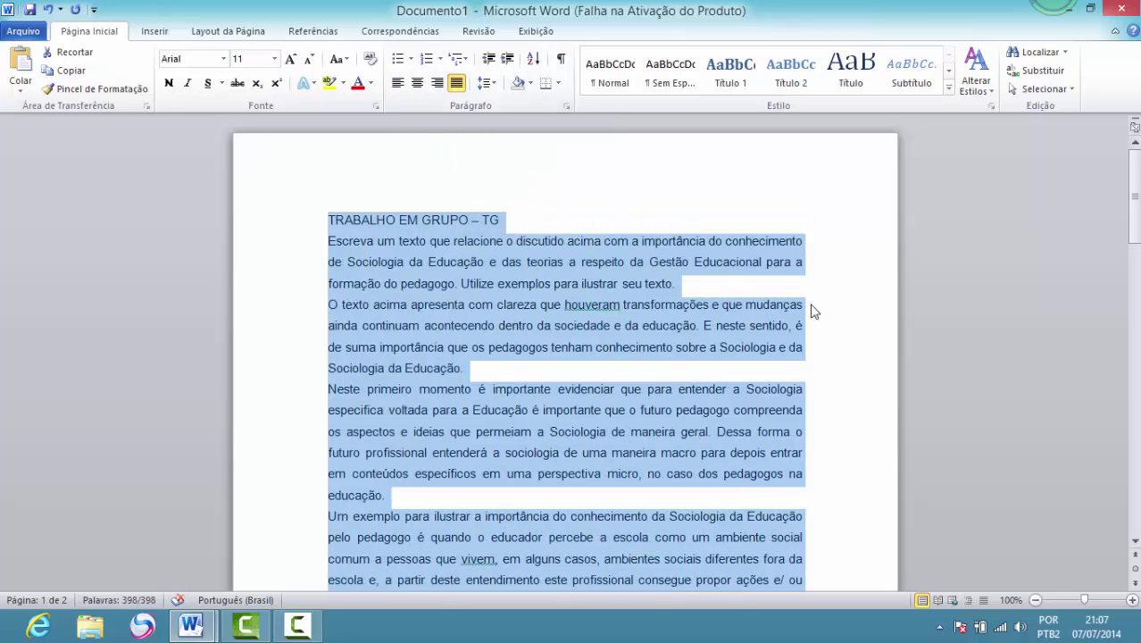
left_click(681, 287)
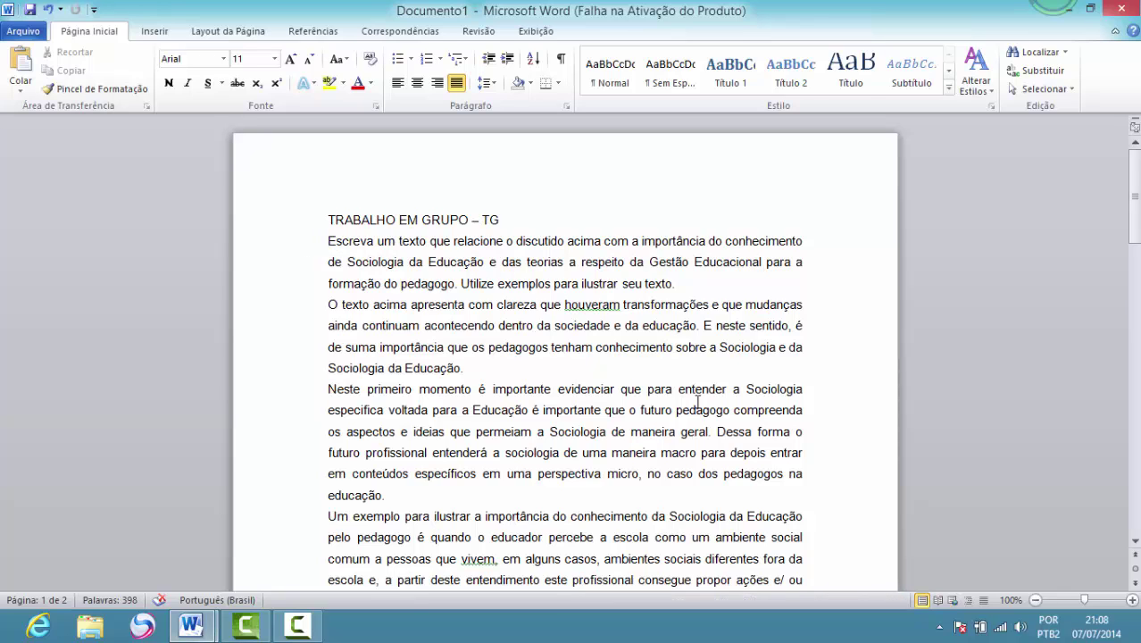
Step: Indent the first line of each of the first four body paragraphs below the title by one tab stop
key("Tab")
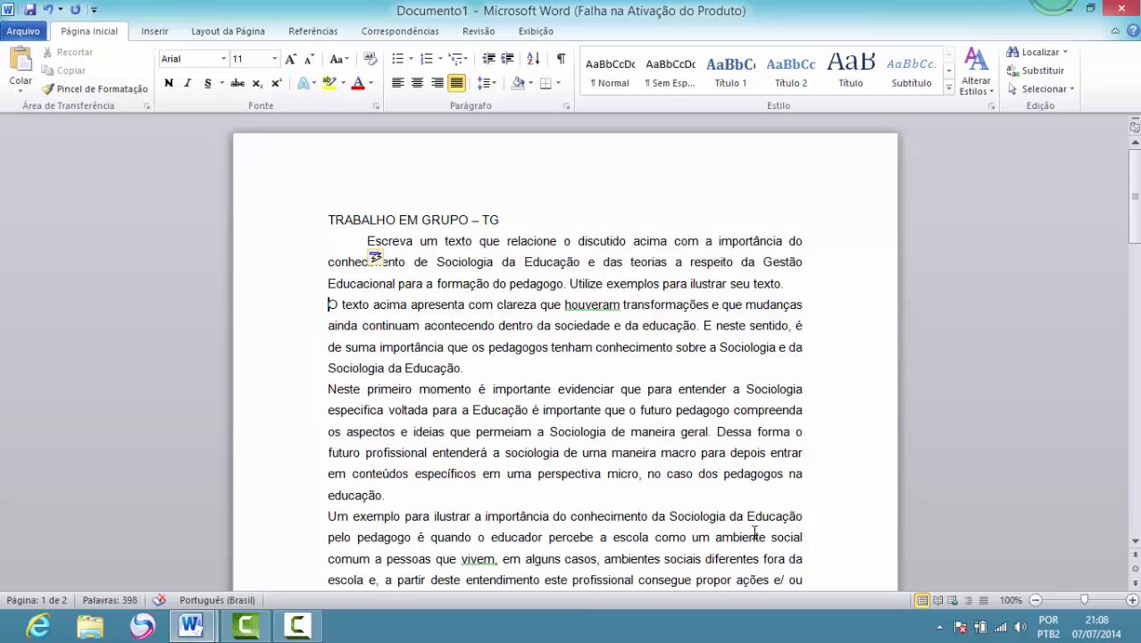
key("Tab")
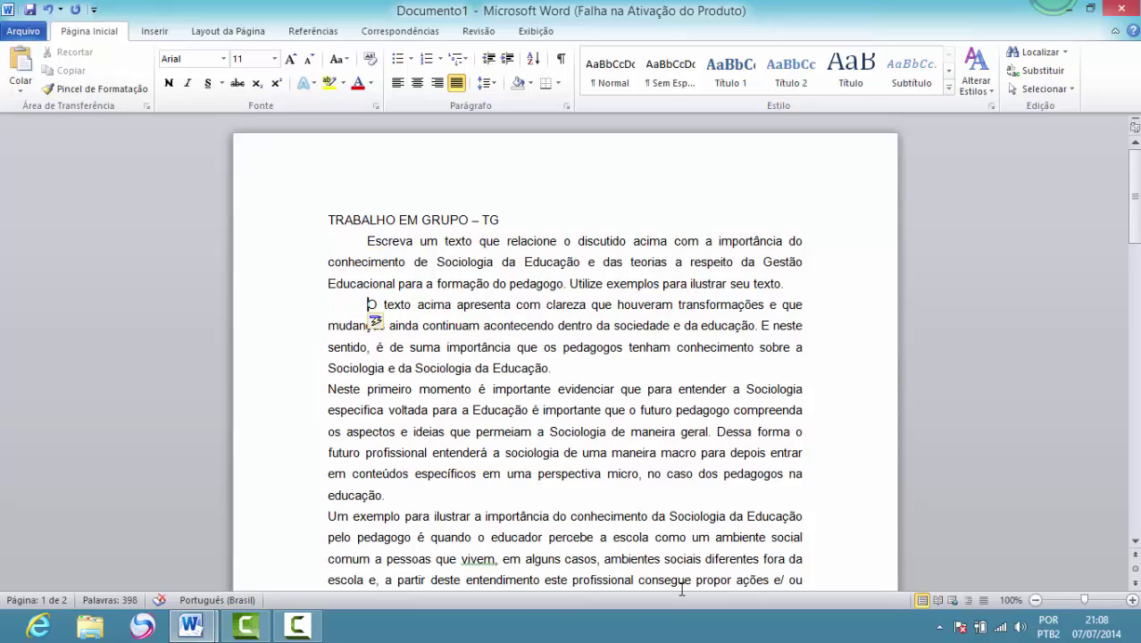
left_click(328, 390)
key("Tab")
left_click(328, 517)
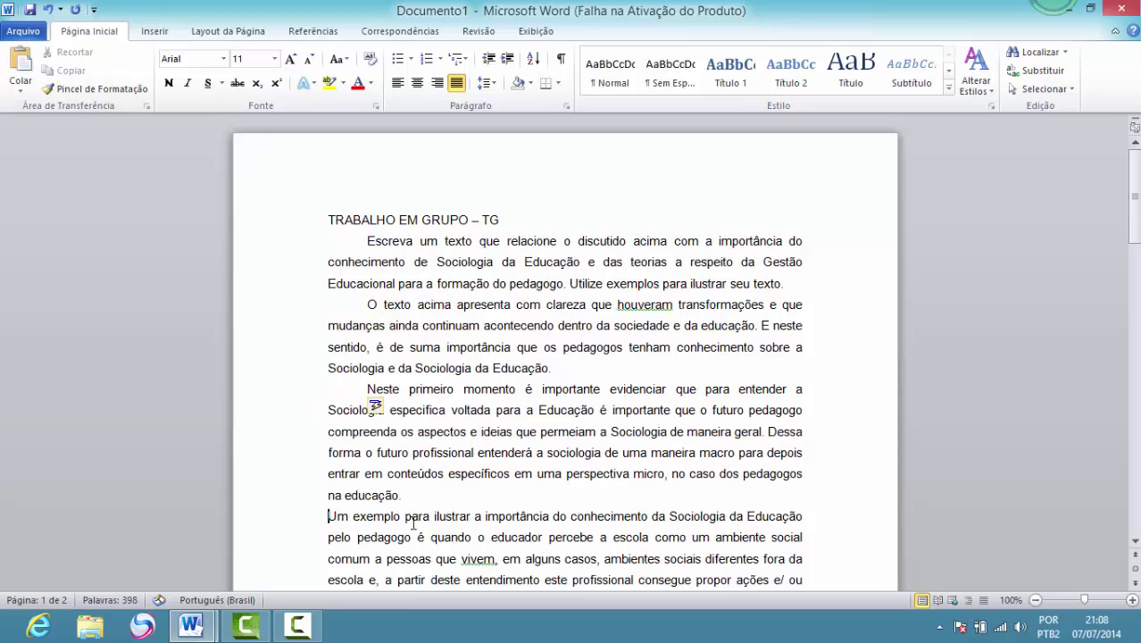
key("Tab")
Step: Indent the first lines of the paragraphs beginning "A gestão educacional" and "O pedagogo precisa saber" by one tab stop
scroll(391, 489, "down", 2)
scroll(391, 489, "down", 1)
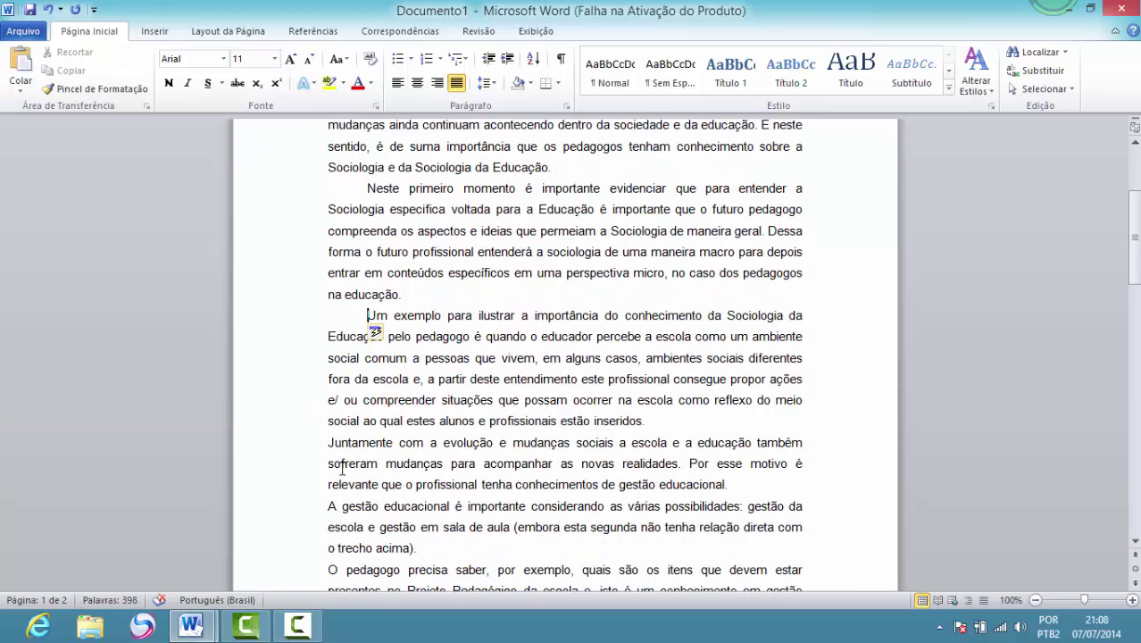
left_click(327, 506)
key("Tab")
scroll(335, 507, "up", 1)
scroll(364, 516, "down", 3)
left_click(330, 451)
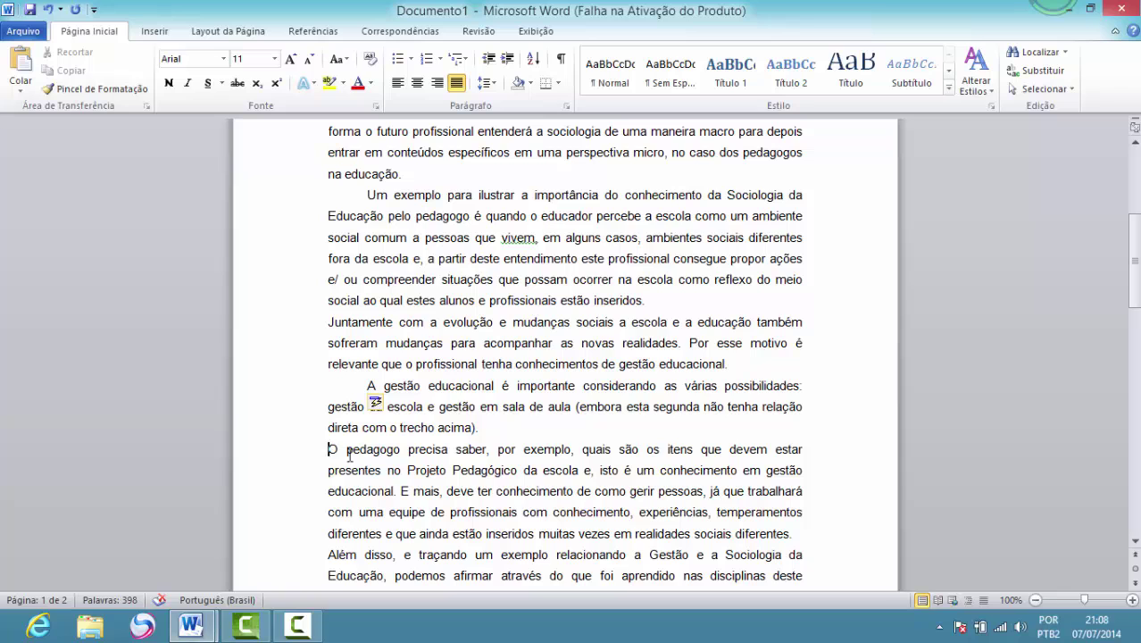
key("Tab")
Step: Set the title "TRABALHO EM GRUPO – TG" to font size 14 and centre it
scroll(450, 456, "up", 7)
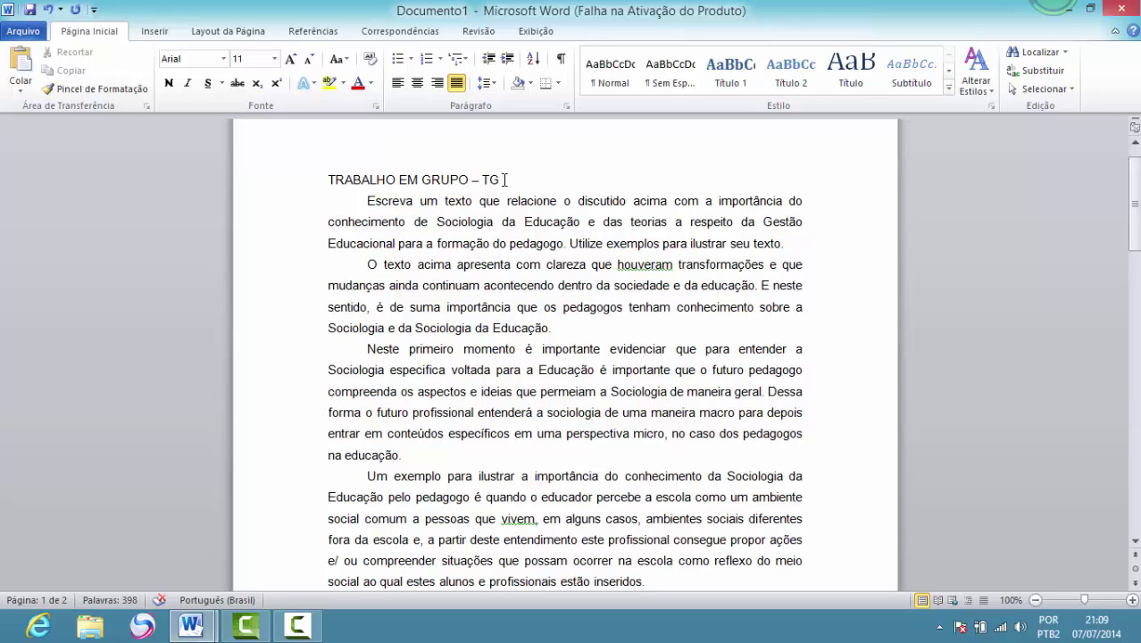
left_click_drag(501, 180, 366, 195)
left_click(274, 60)
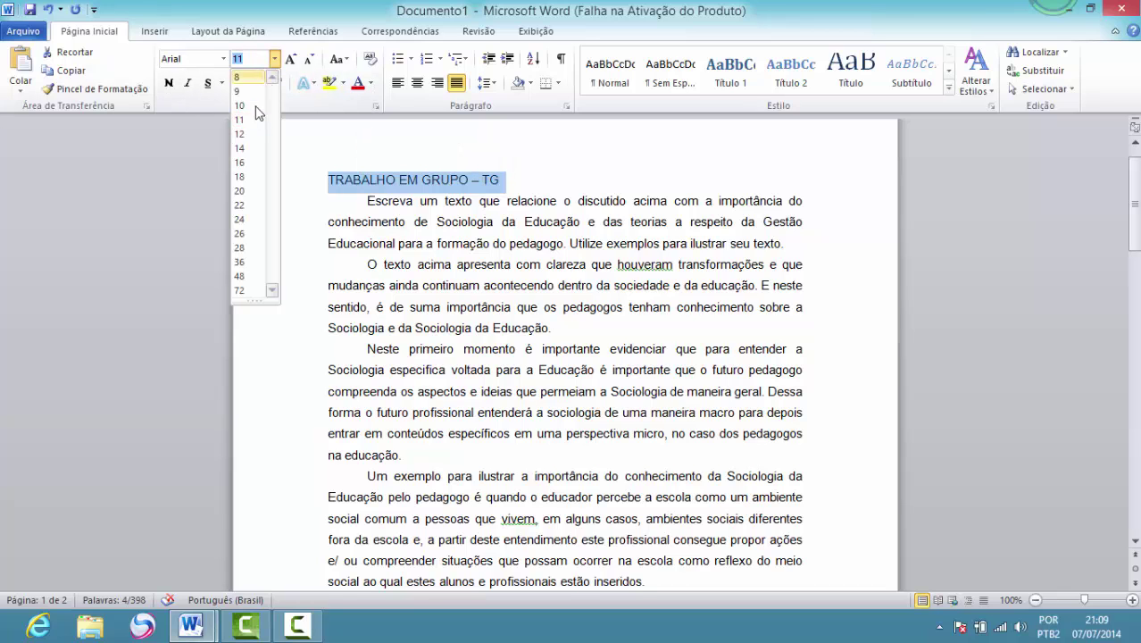
left_click(262, 156)
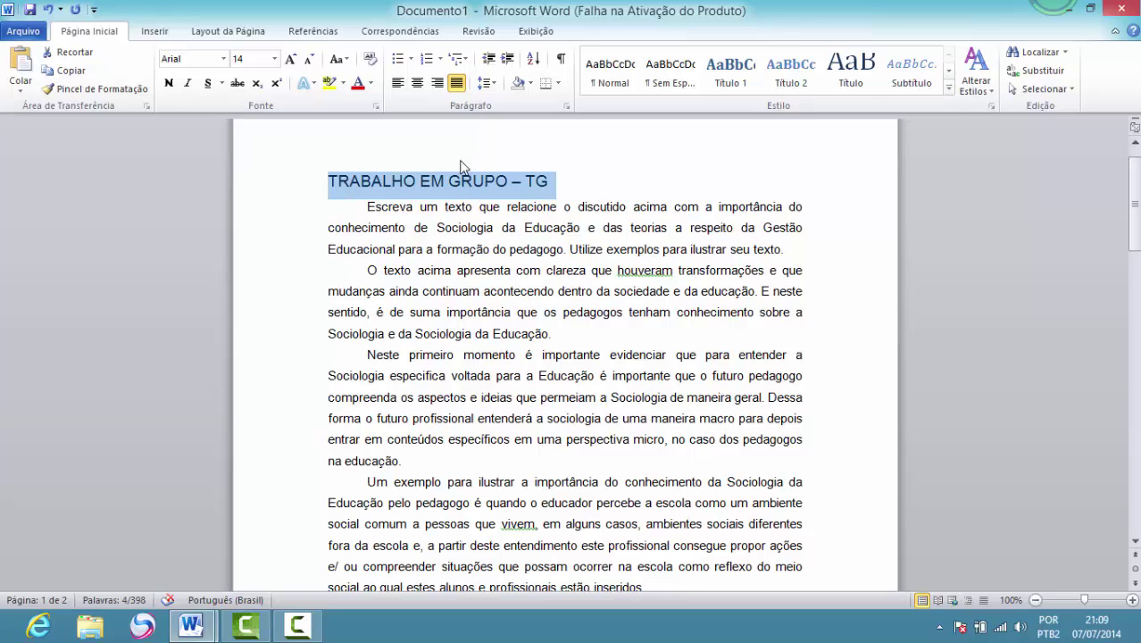
left_click(416, 87)
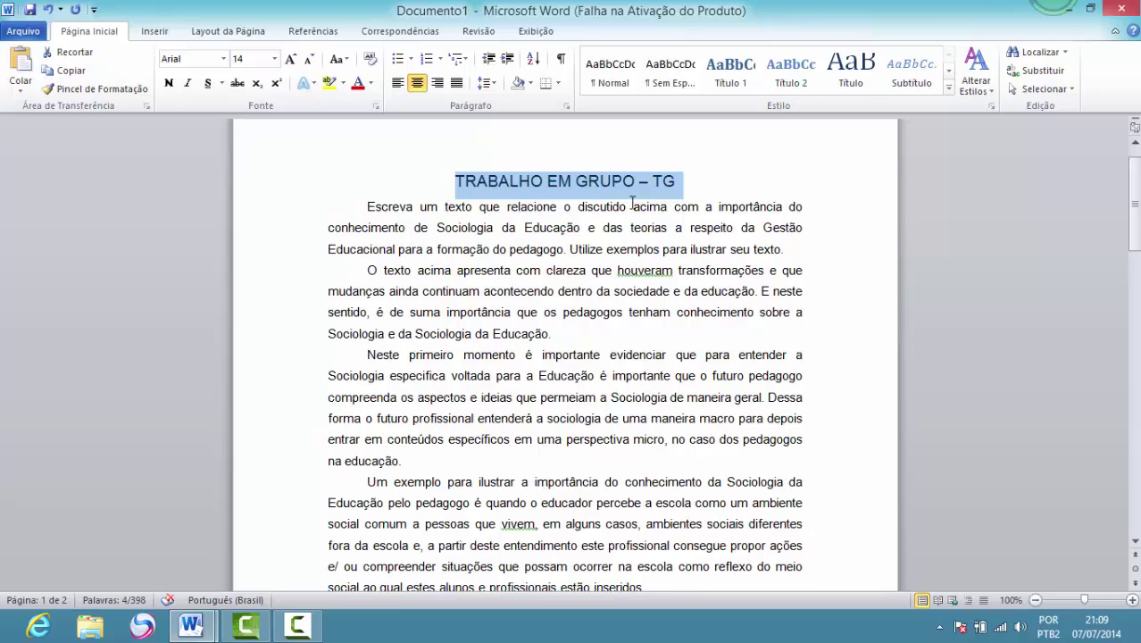
Step: Insert an empty line between the title and the first body paragraph
left_click(693, 187)
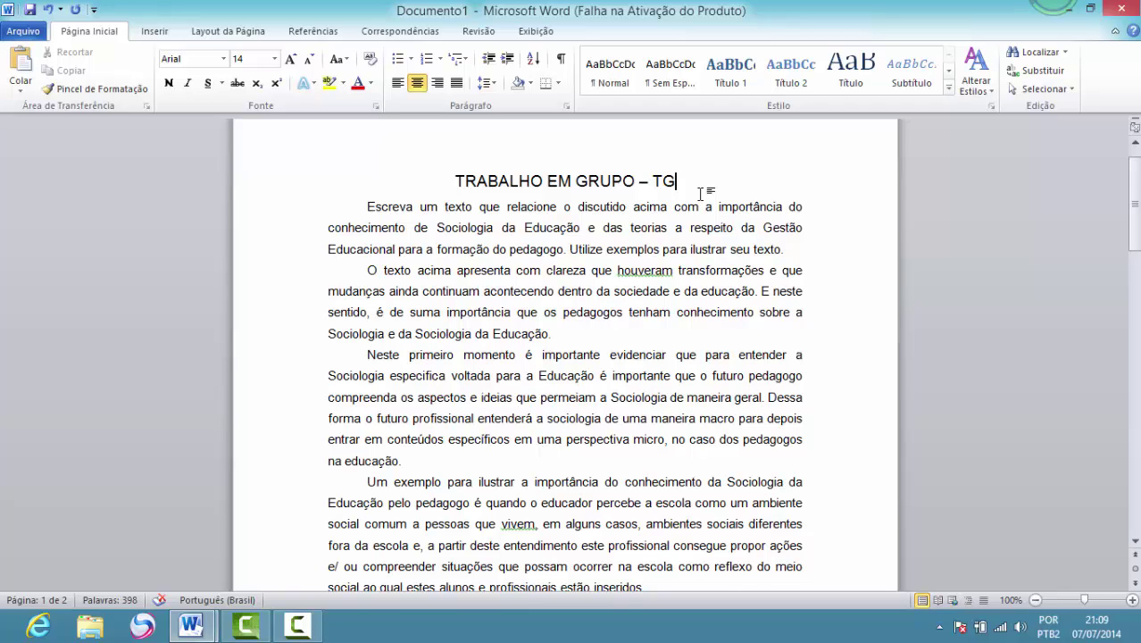
key("Return")
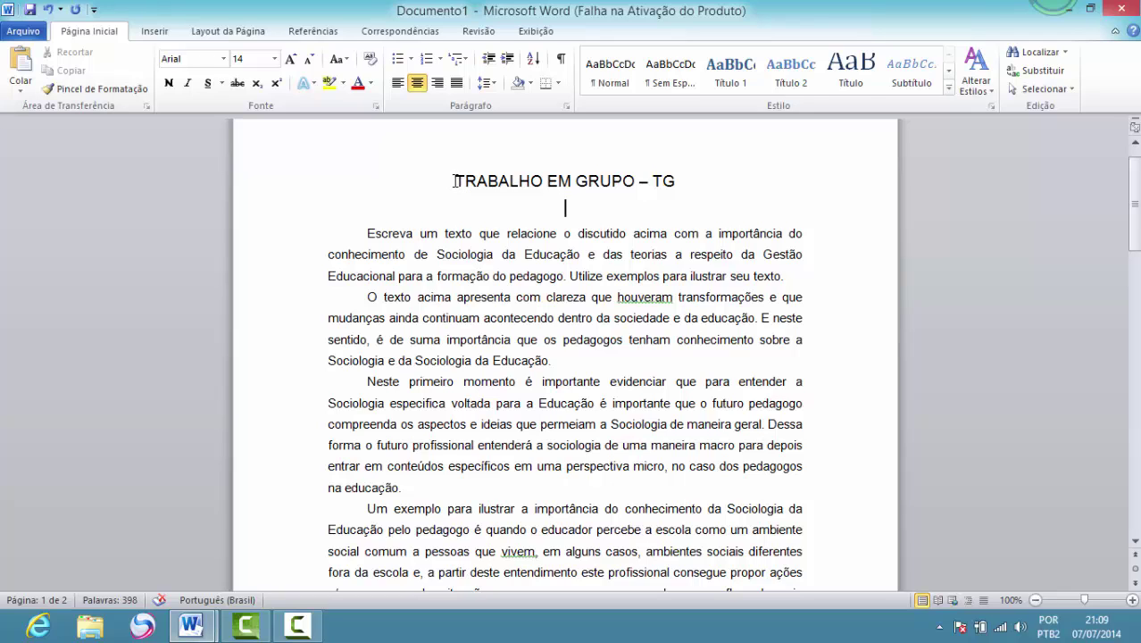
Step: Make the title "TRABALHO EM GRUPO – TG" bold and italic
left_click_drag(453, 182, 678, 189)
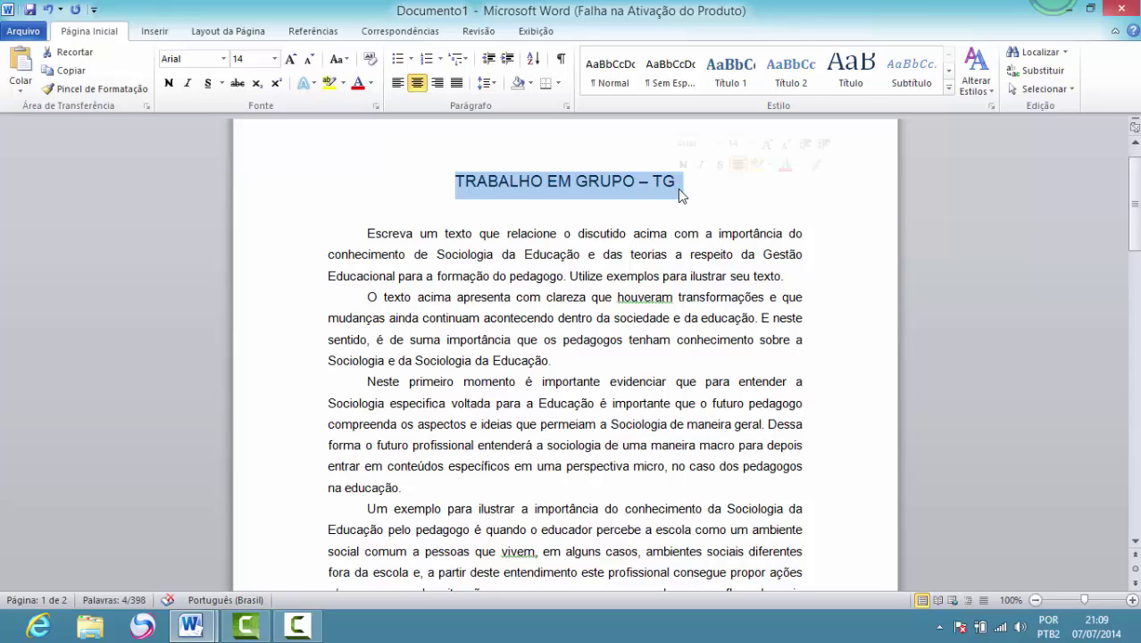
left_click(169, 84)
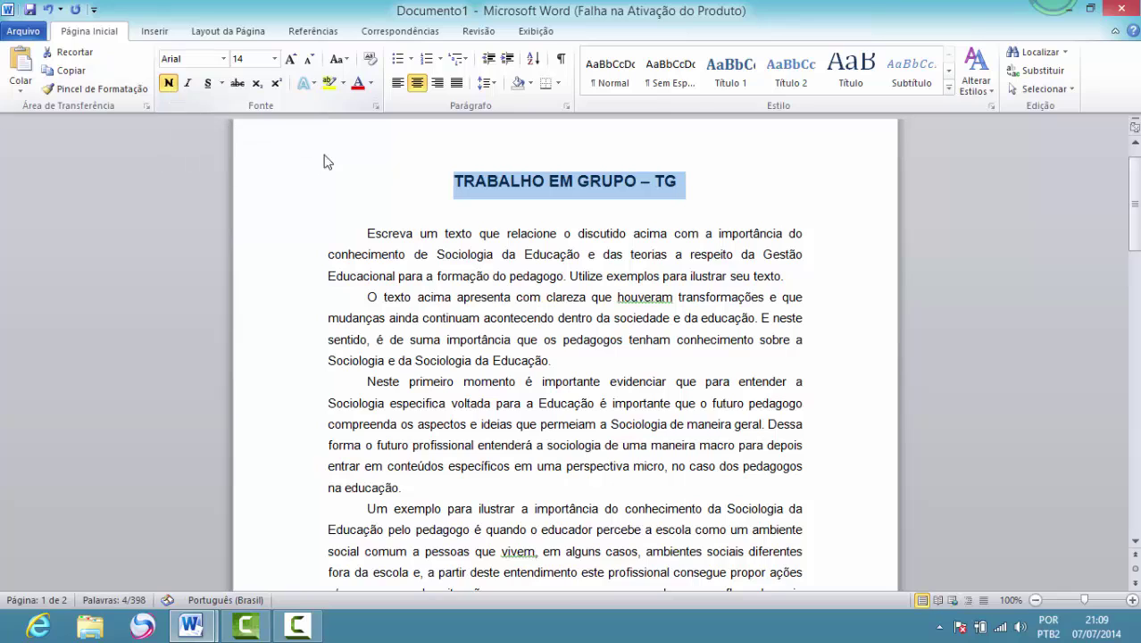
left_click(445, 203)
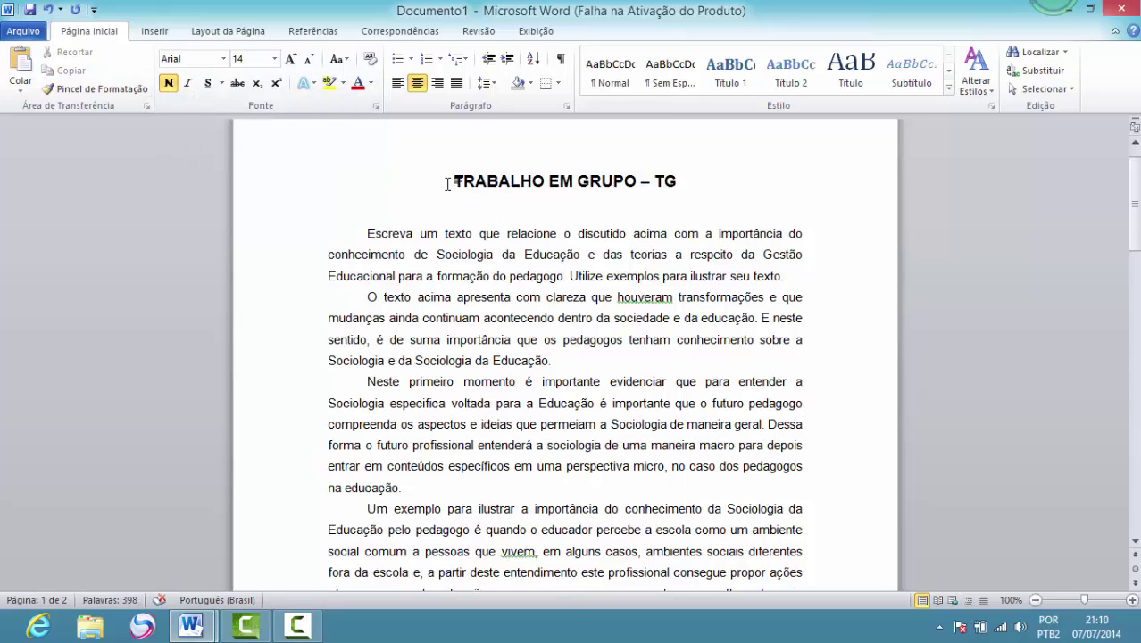
left_click_drag(451, 181, 688, 202)
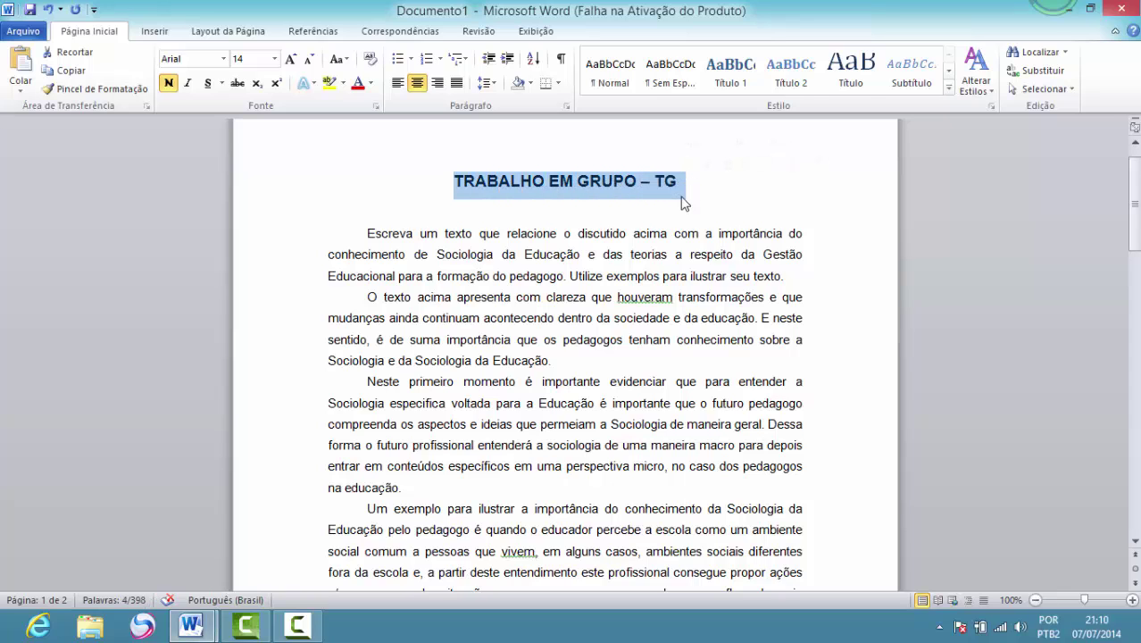
left_click(188, 84)
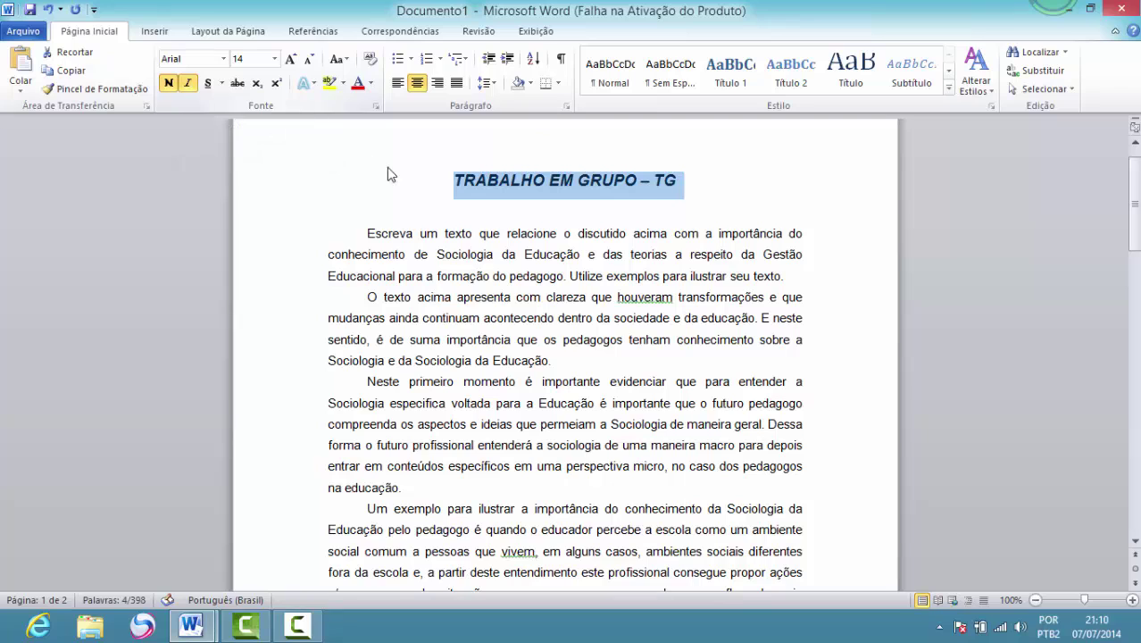
left_click(419, 199)
Step: Underline the whole title "TRABALHO EM GRUPO – TG"
left_click_drag(452, 180, 684, 184)
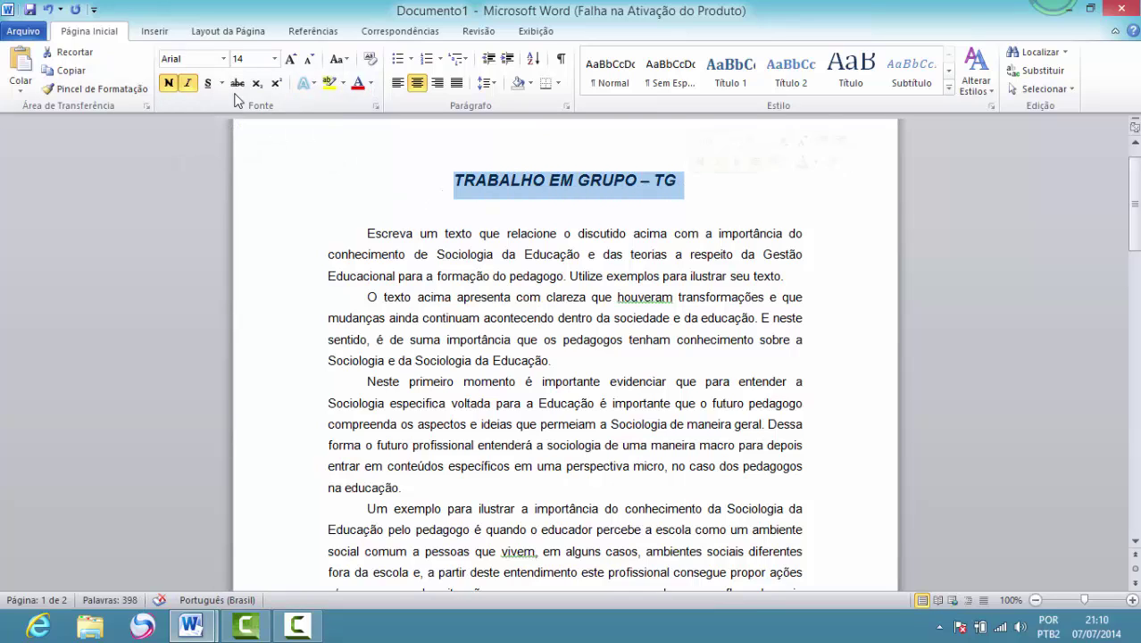
left_click(208, 83)
left_click(685, 191)
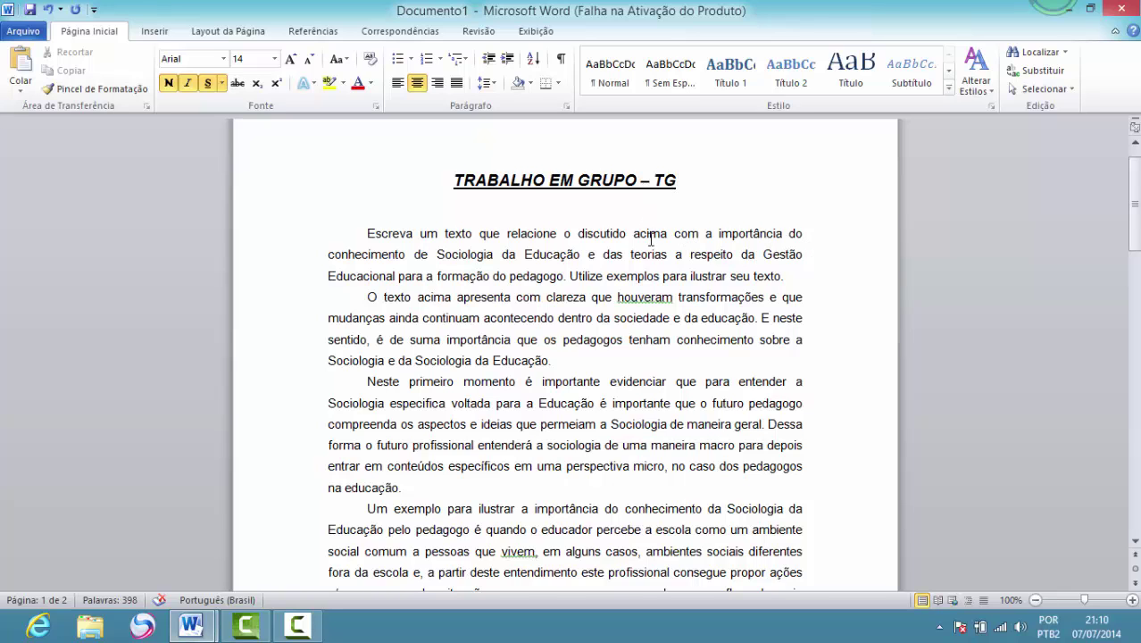
Step: Compare the formatted Documento1 with the unformatted document "TRABALHO EM GRUPO sem formatação", and return to the title of Documento1
scroll(652, 241, "up", 1)
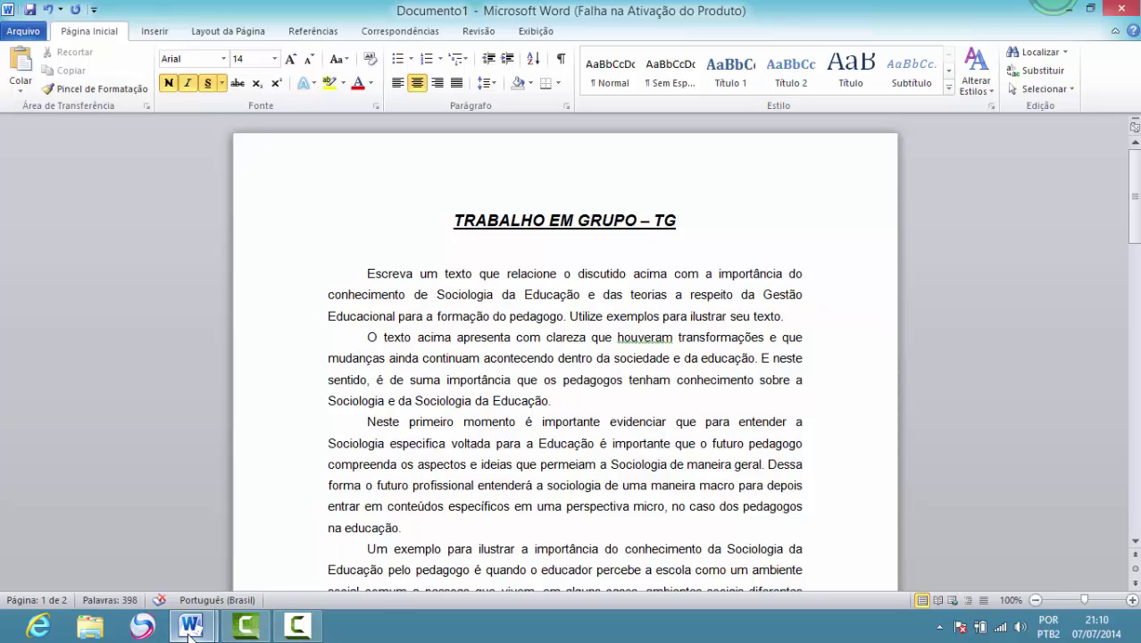
mouse_move(190, 632)
left_click(117, 540)
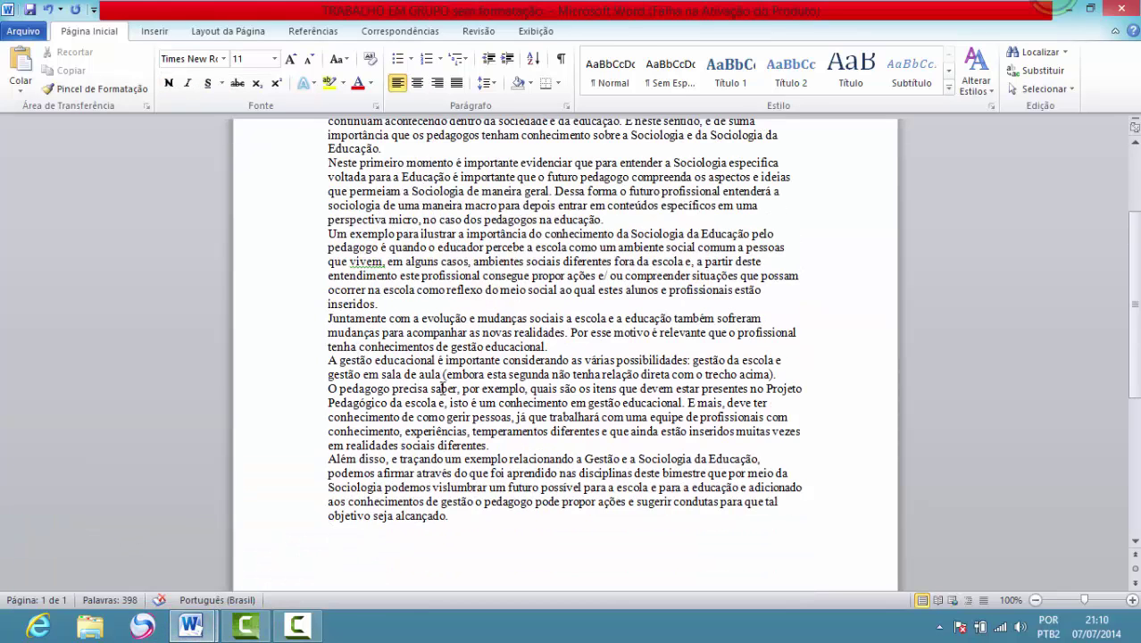
scroll(719, 295, "up", 2)
scroll(813, 286, "up", 3)
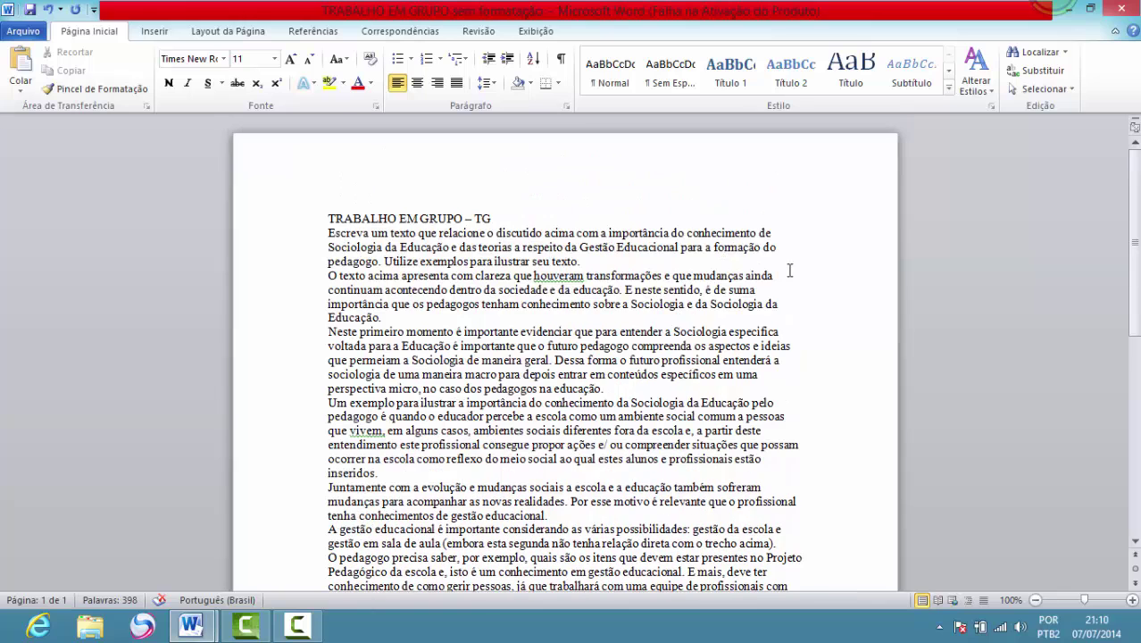
mouse_move(193, 632)
left_click(246, 563)
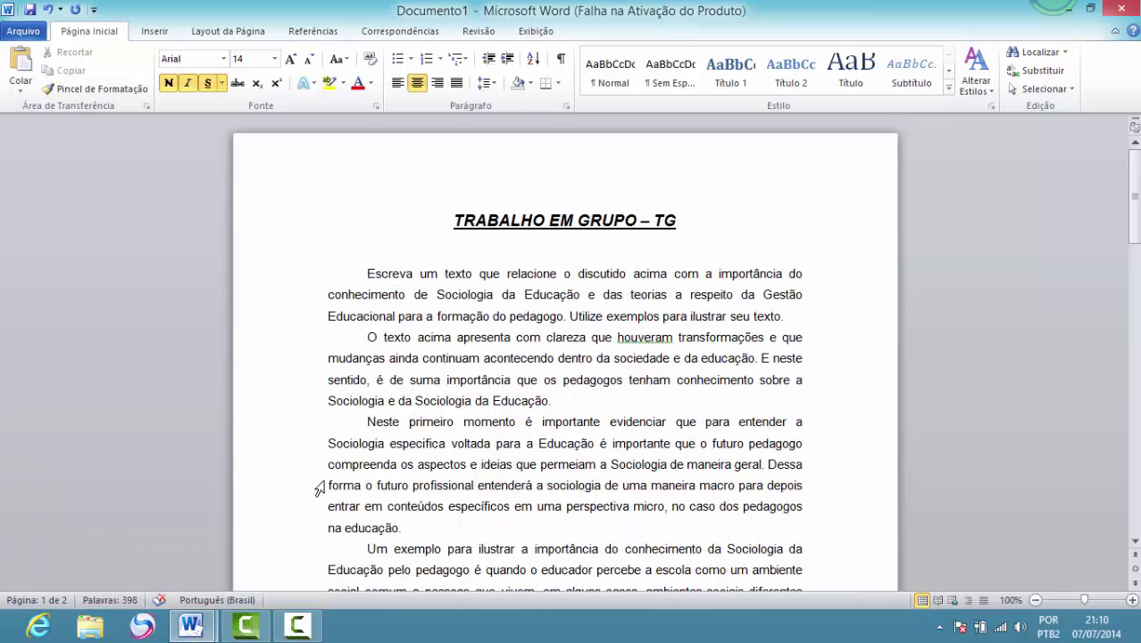
mouse_move(195, 633)
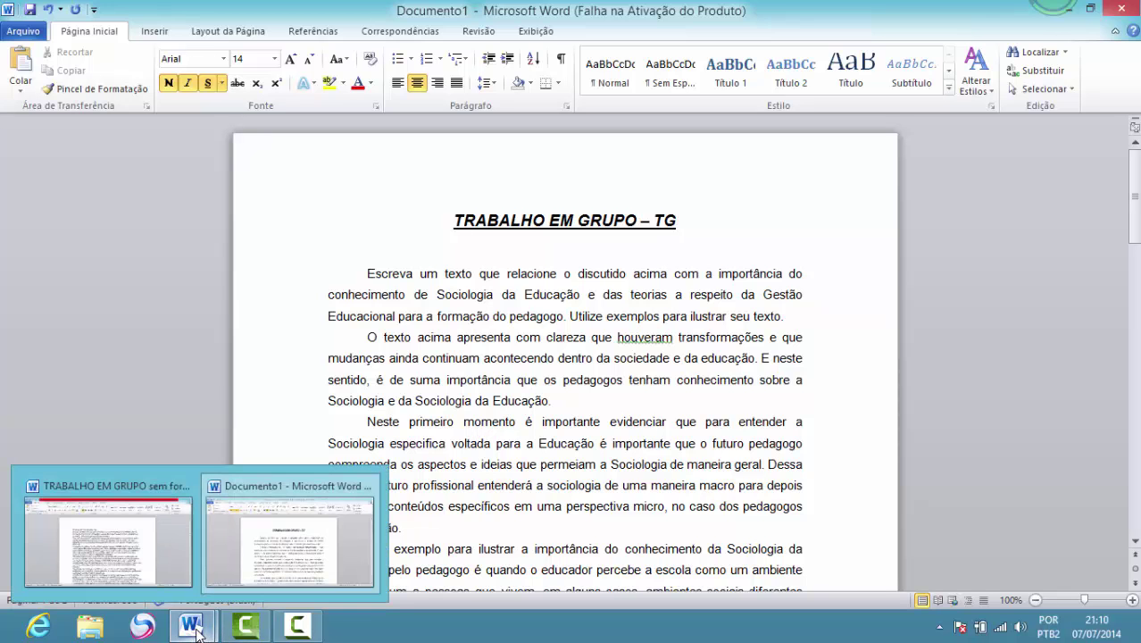
left_click(154, 541)
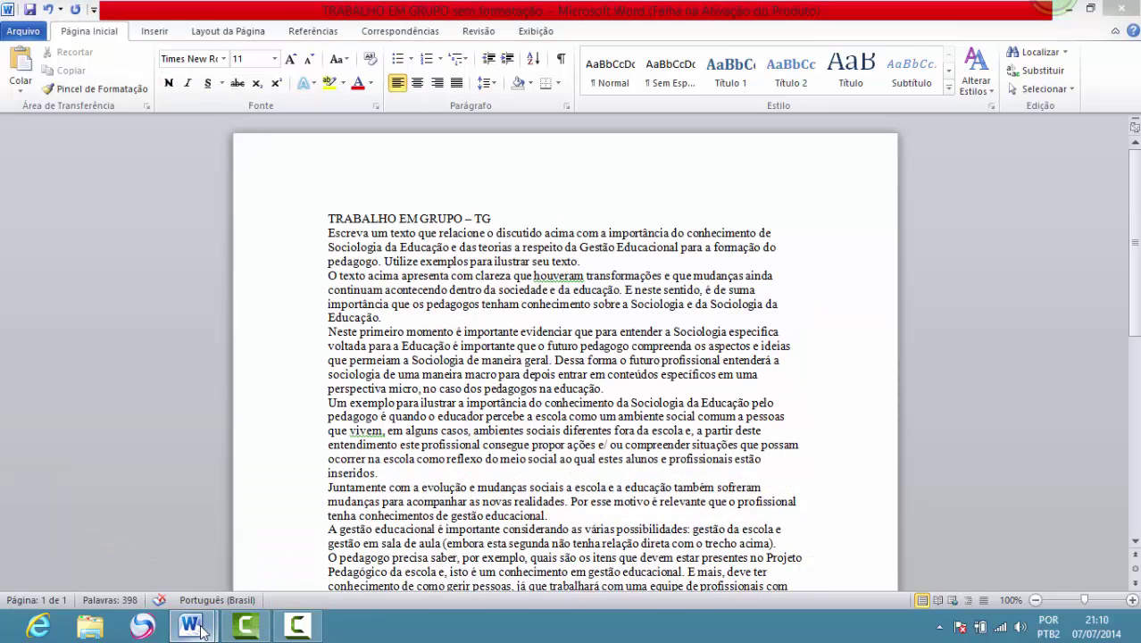
left_click(250, 566)
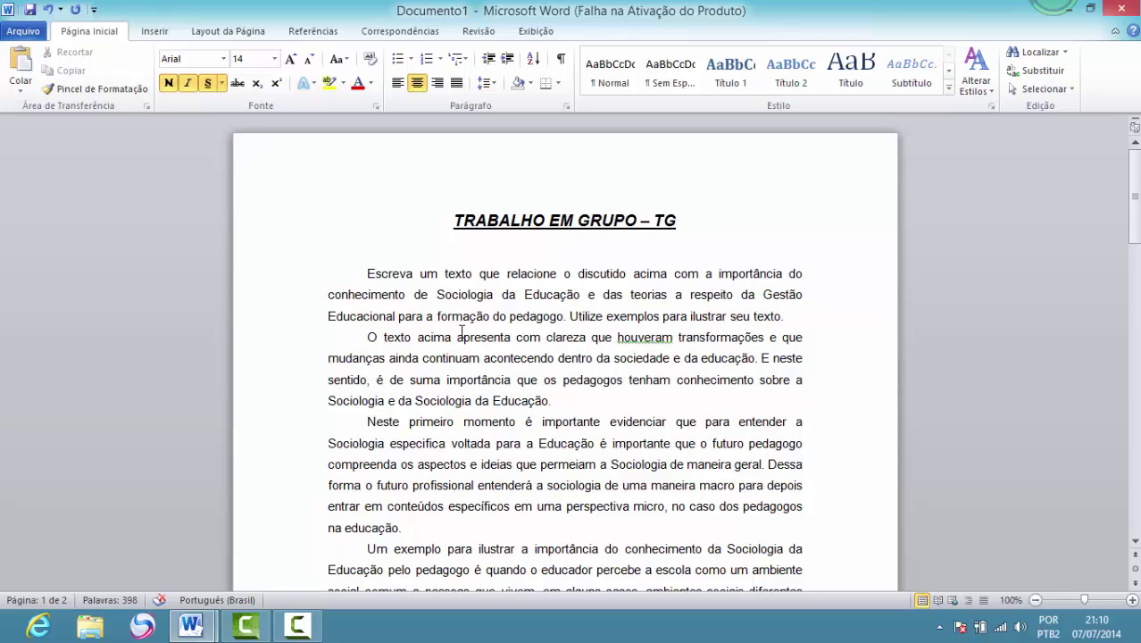
left_click(454, 221)
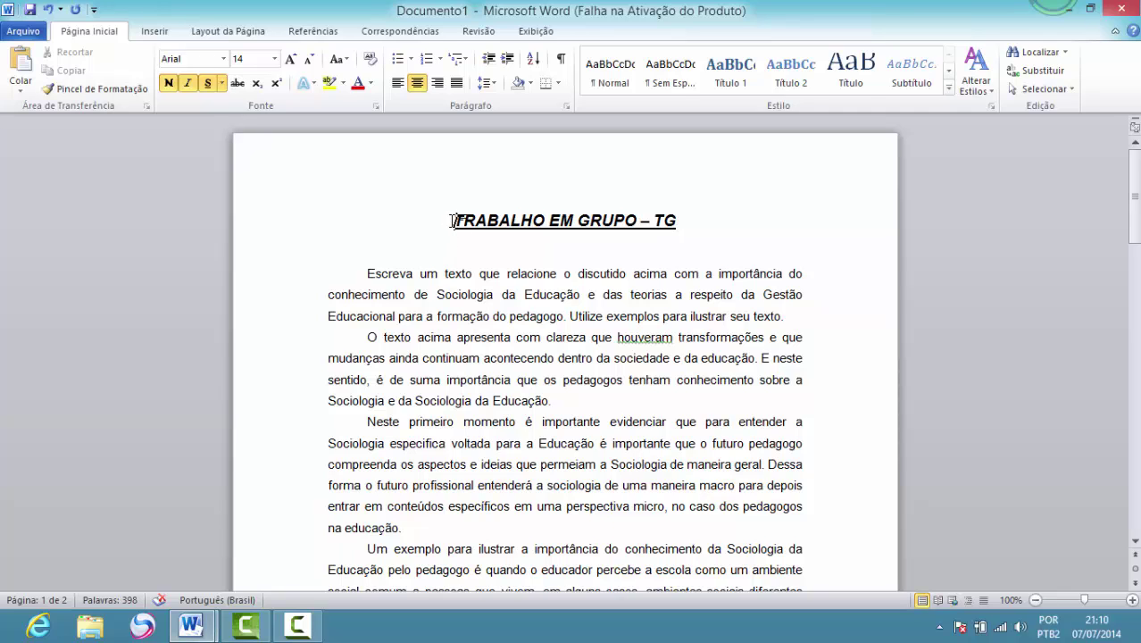